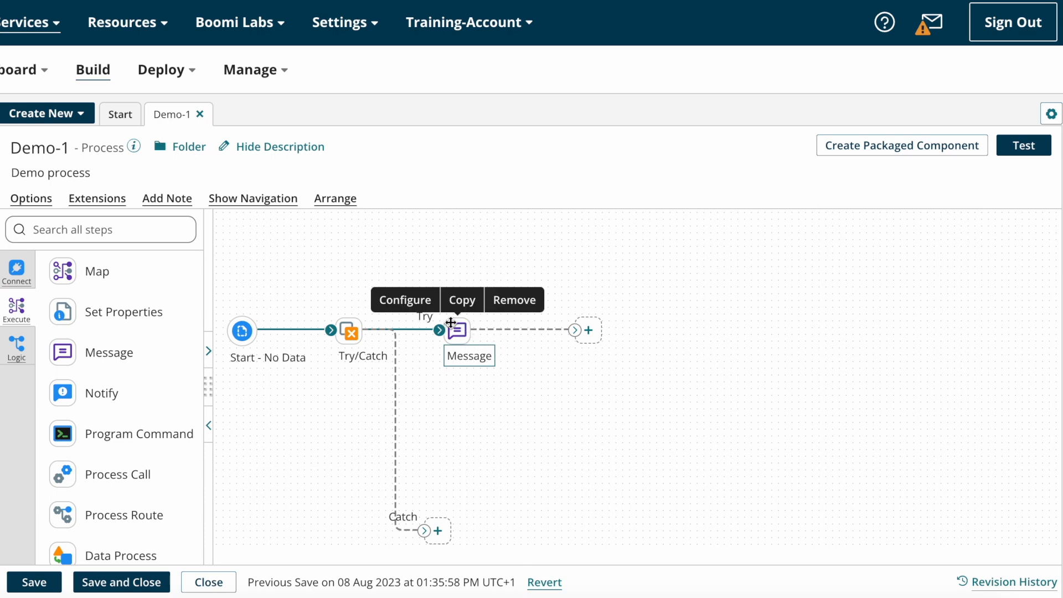
Step: Open the Message shape's configuration and review its employee header line and sample record, closing it without edits
mouse_move(458, 325)
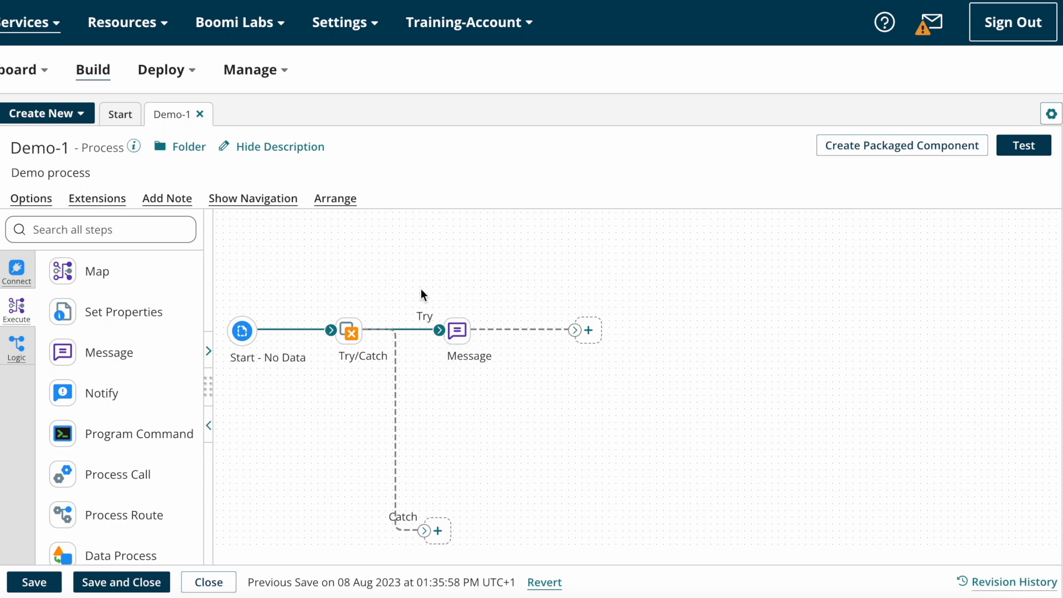
mouse_move(469, 357)
left_click(459, 332)
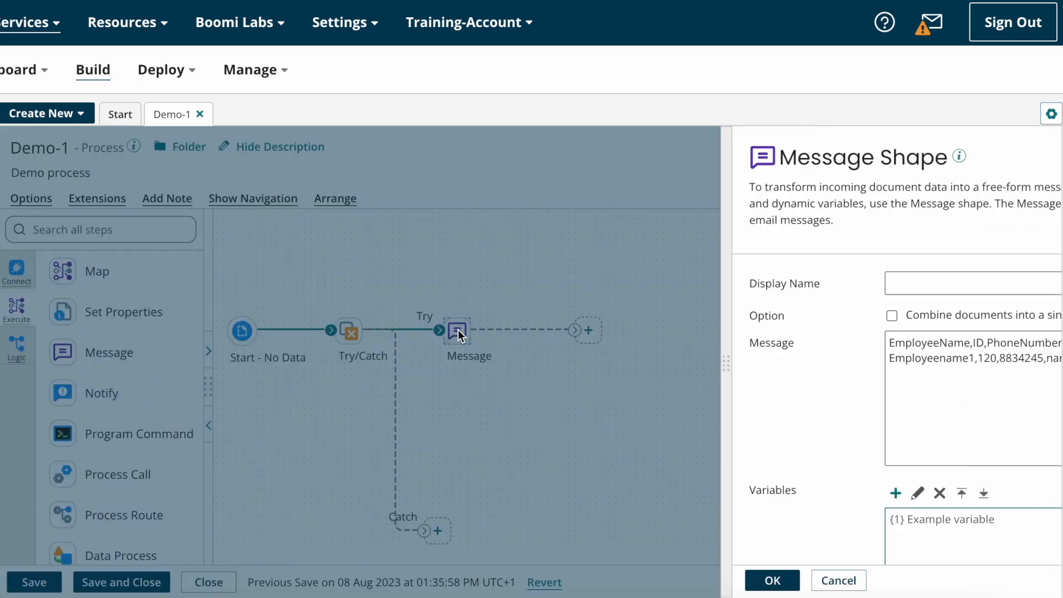
left_click_drag(978, 359, 932, 359)
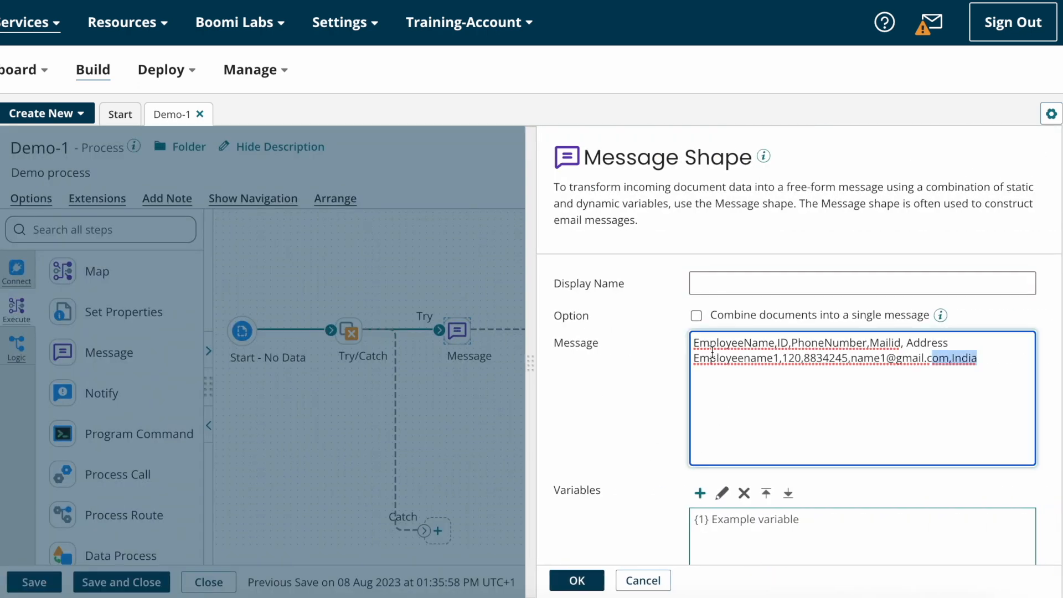
left_click(850, 379)
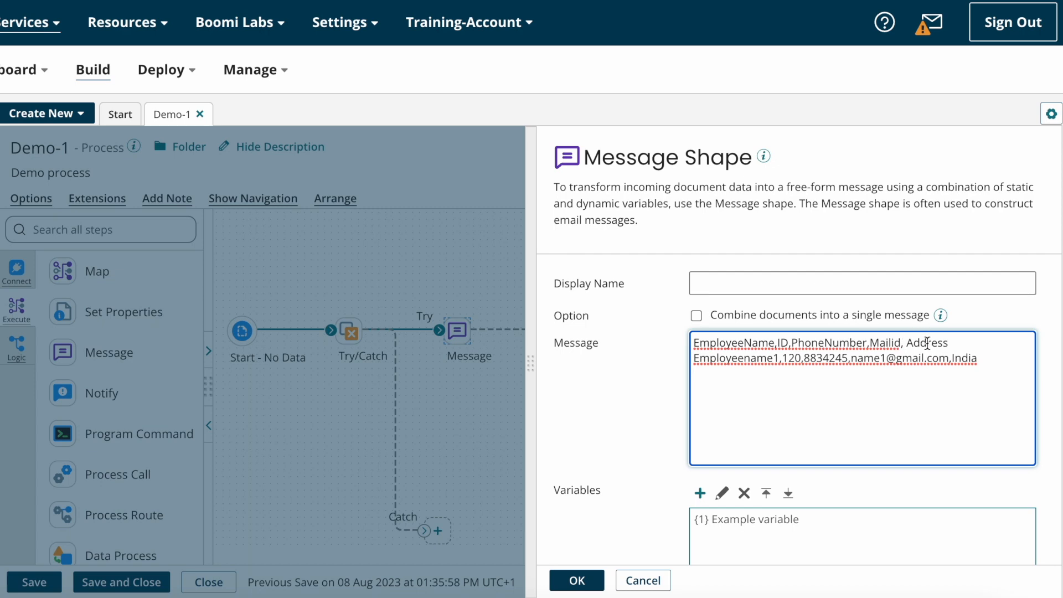
left_click(585, 582)
left_click(466, 334)
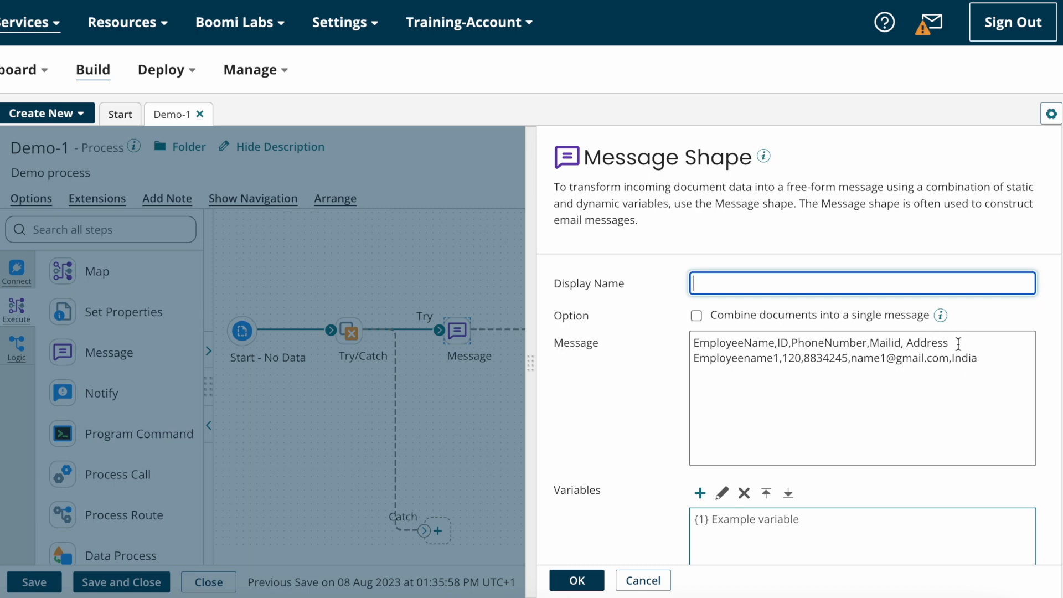
left_click(579, 580)
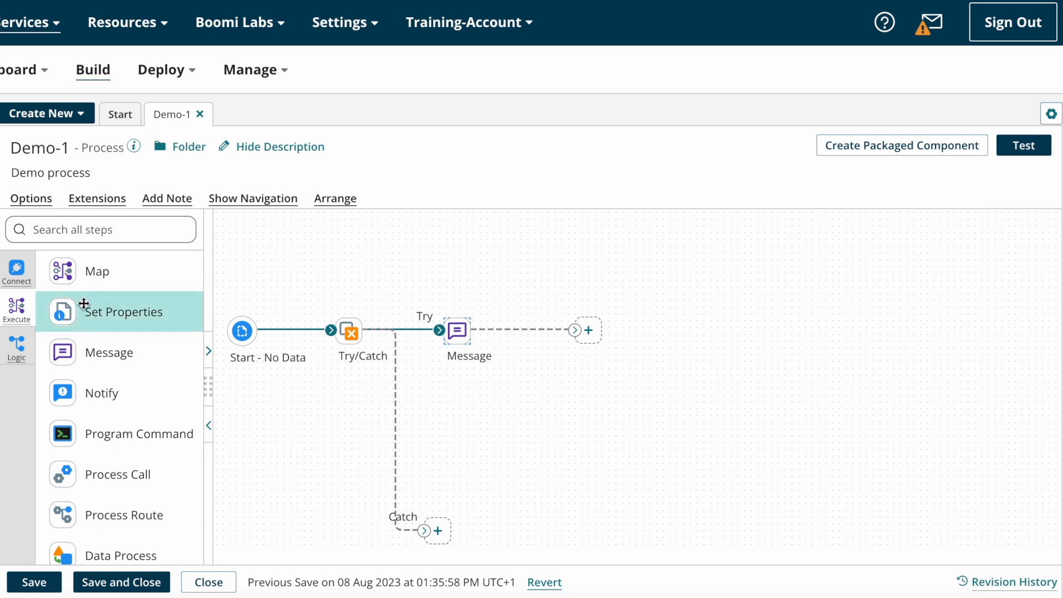
Step: Add a Route shape after the Message shape on the Try path and read through its description
left_click(25, 346)
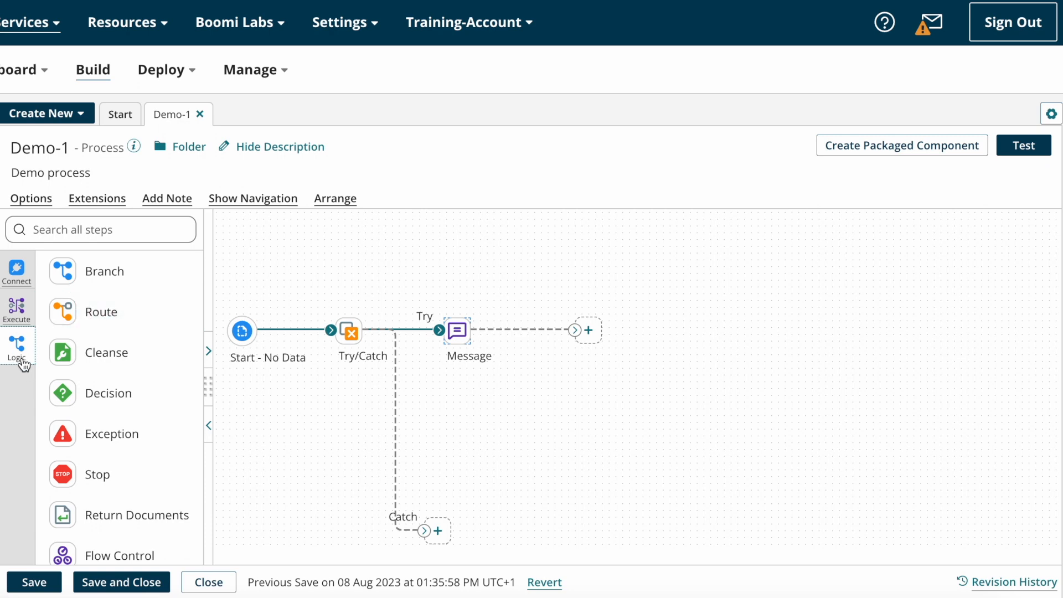
left_click_drag(69, 321, 558, 269)
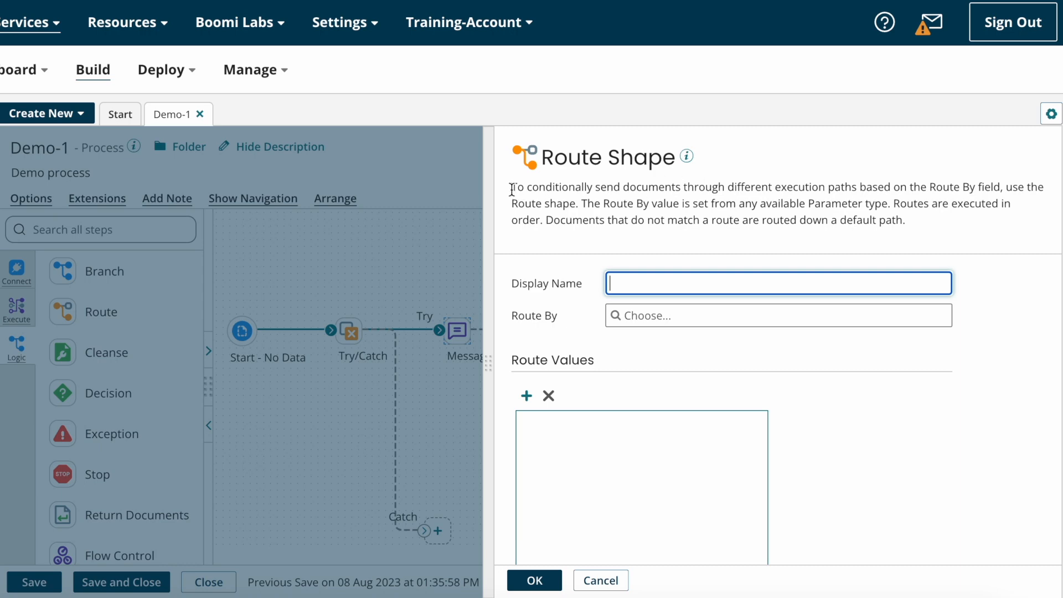
left_click_drag(512, 190, 932, 241)
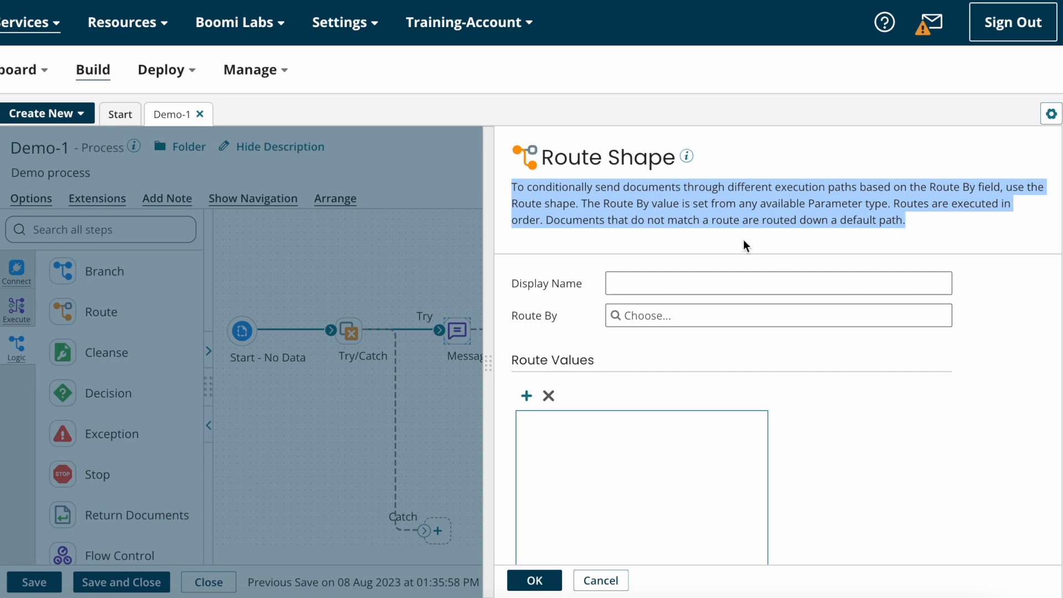
left_click(527, 284)
left_click(641, 283)
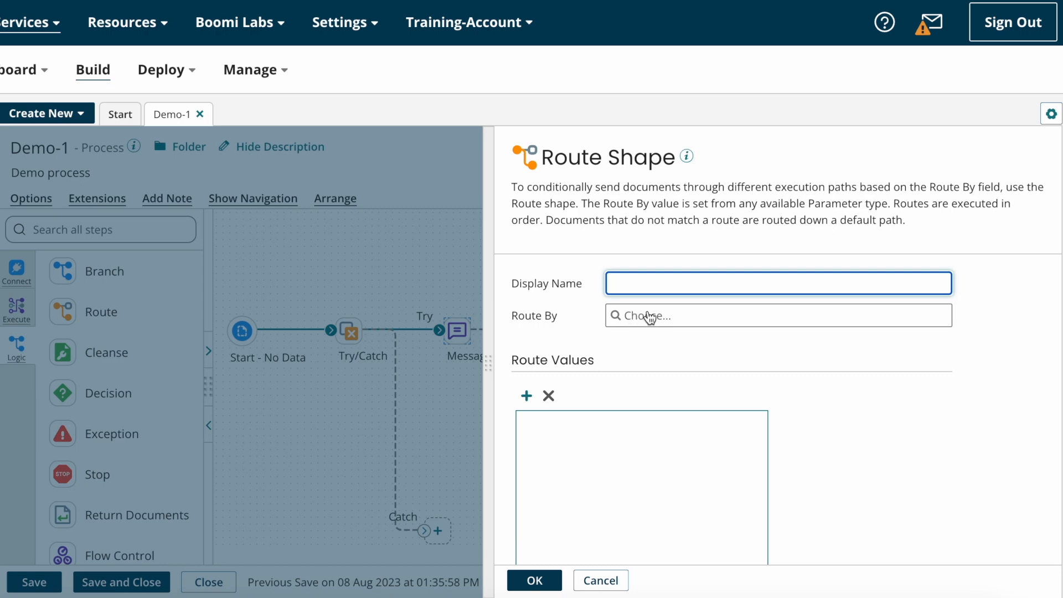
Step: Set the Route By parameter to a Profile Element of type Flat File, using the Demo1_FF profile
left_click(623, 317)
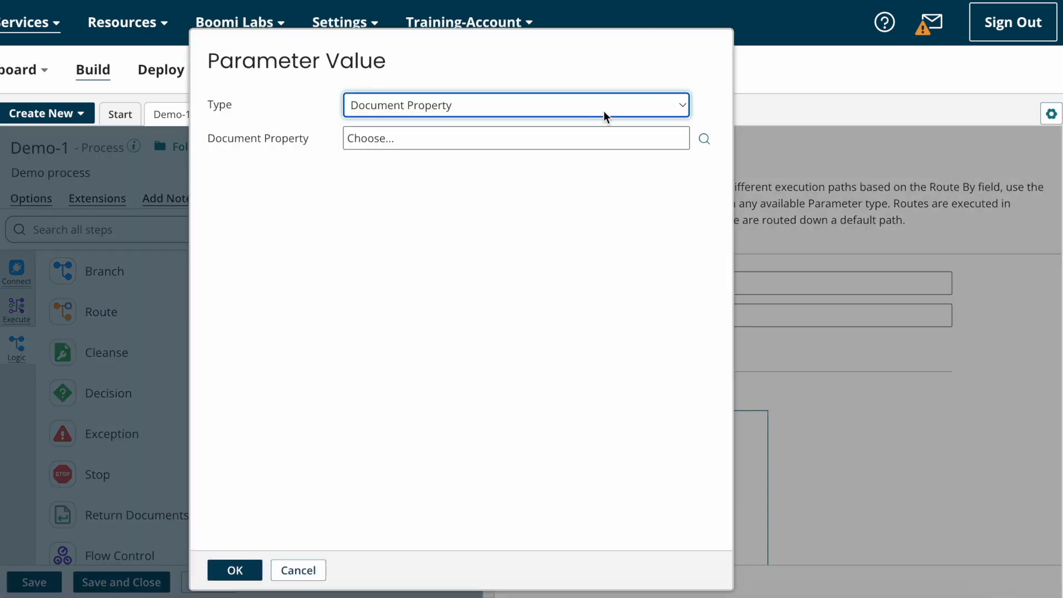
left_click(393, 108)
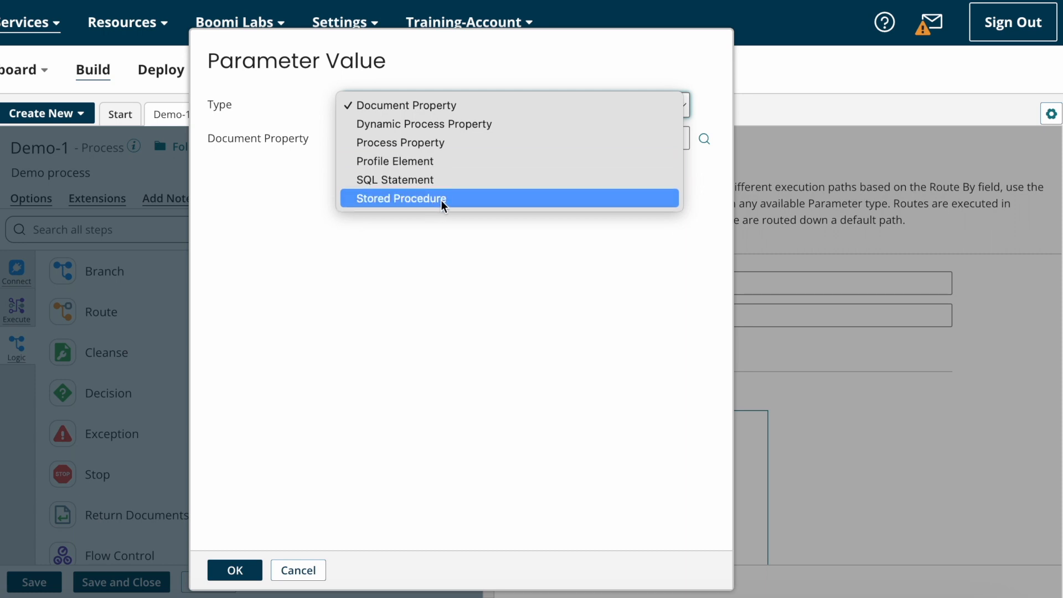
left_click(361, 162)
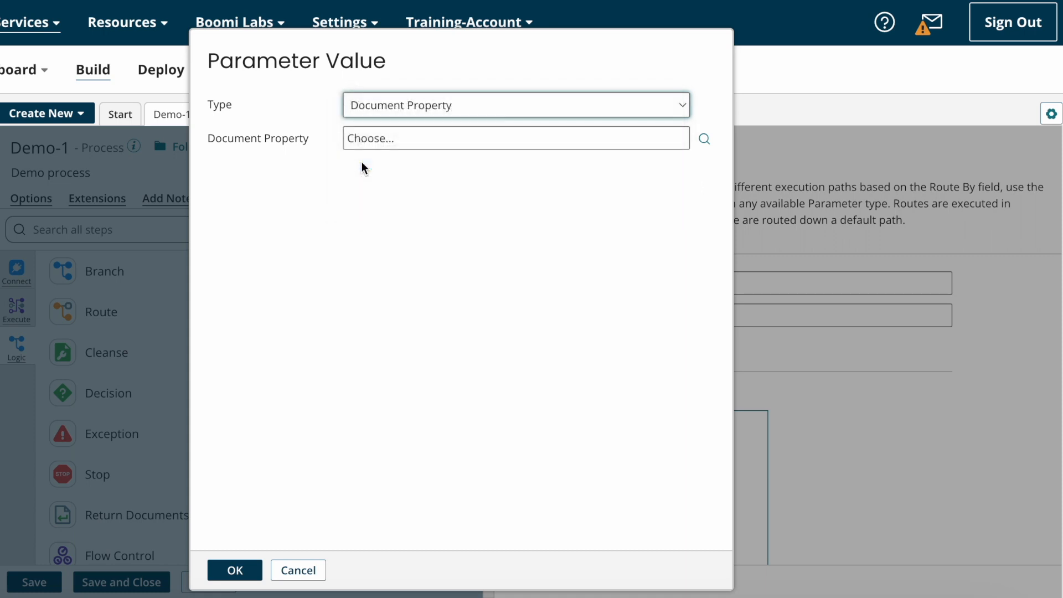
left_click(400, 140)
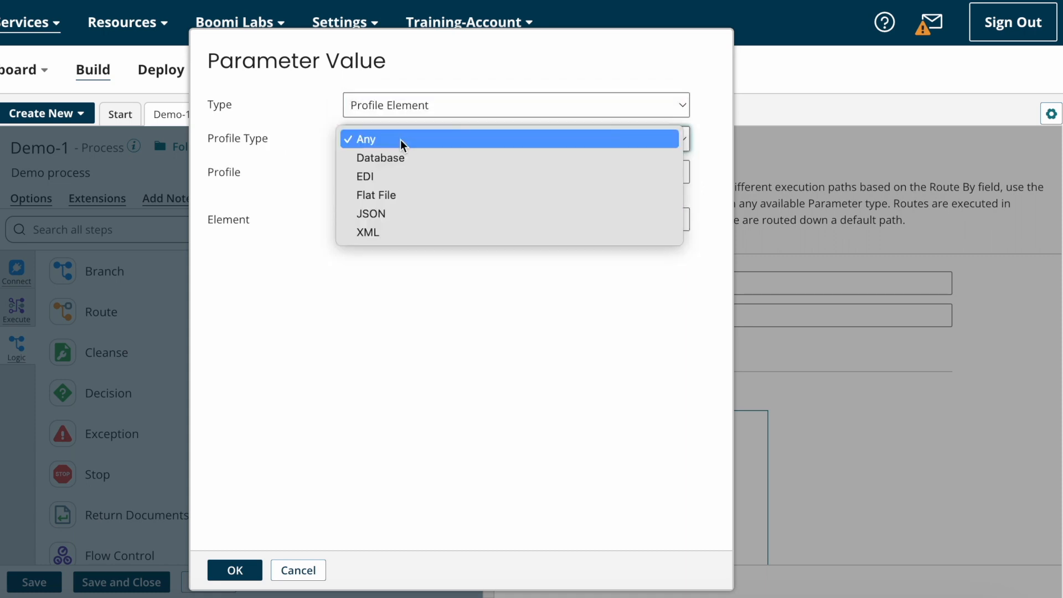
left_click(376, 195)
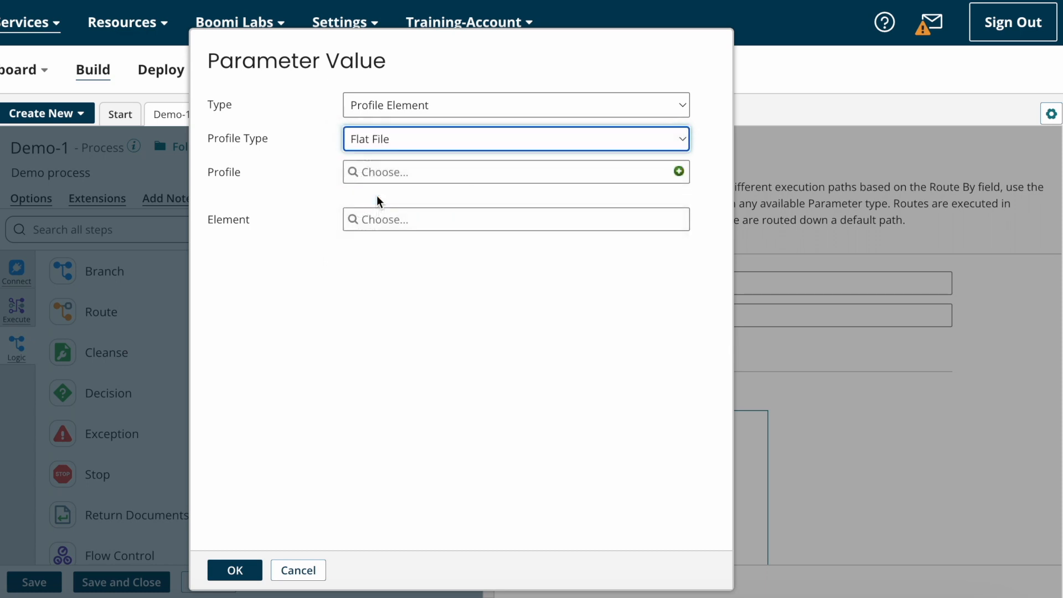
left_click(363, 178)
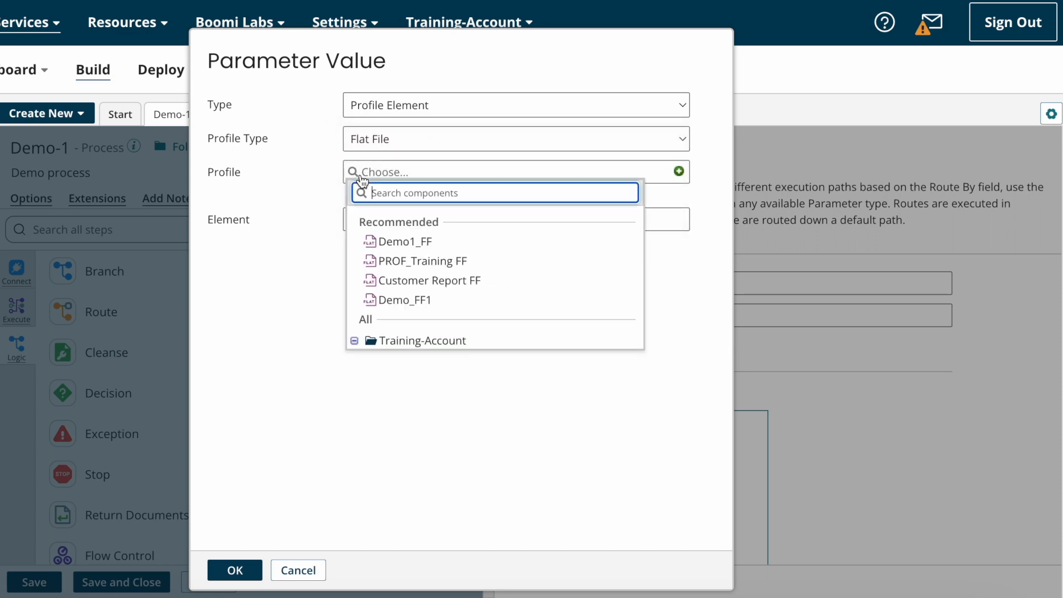
left_click(407, 241)
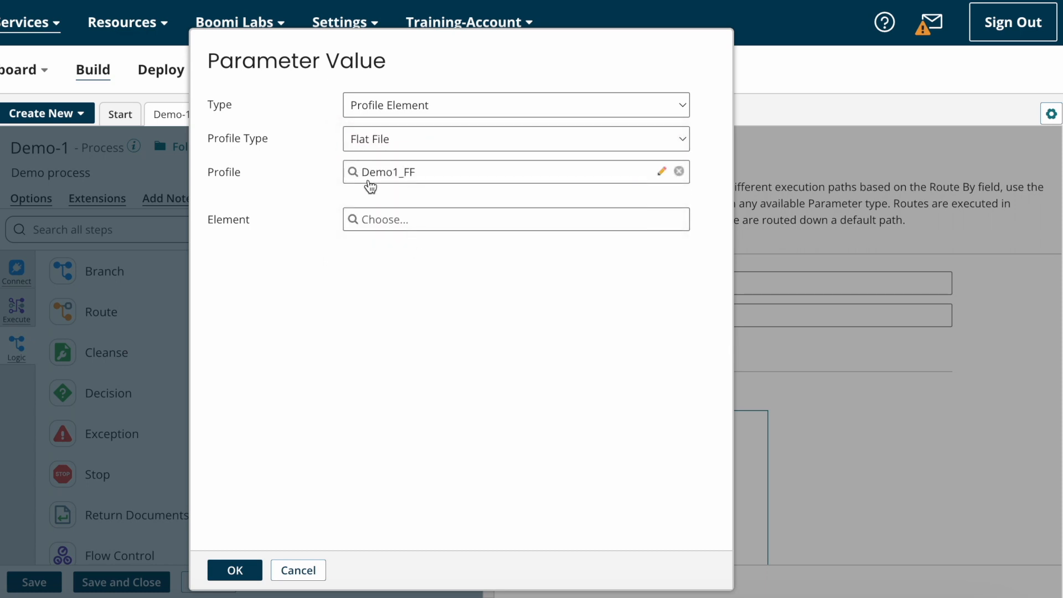
Step: Choose the Address element of the record as the routing field and confirm the parameter value
left_click(358, 226)
left_click(368, 296)
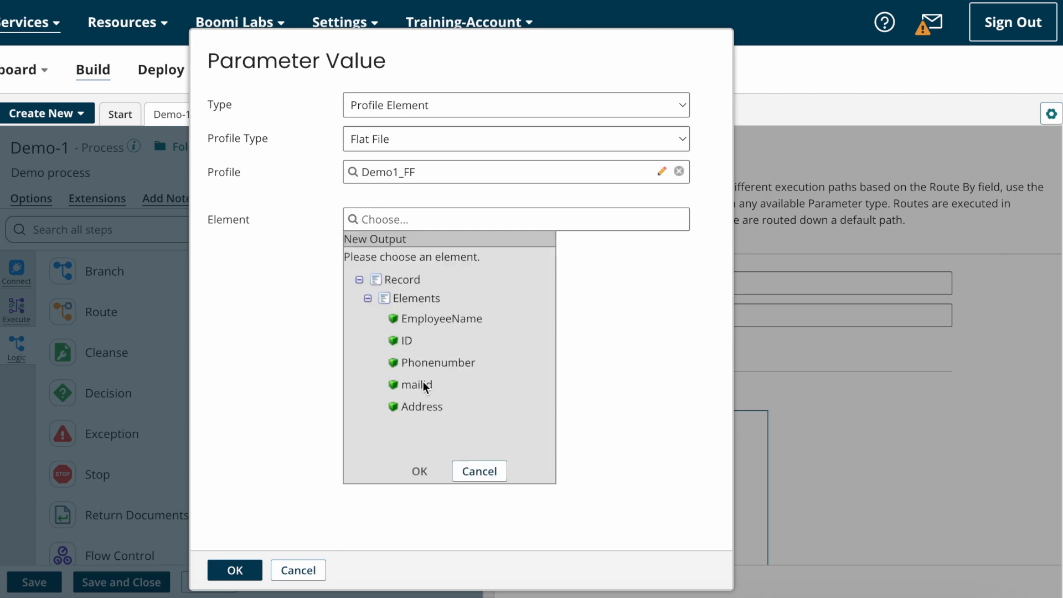
left_click(423, 406)
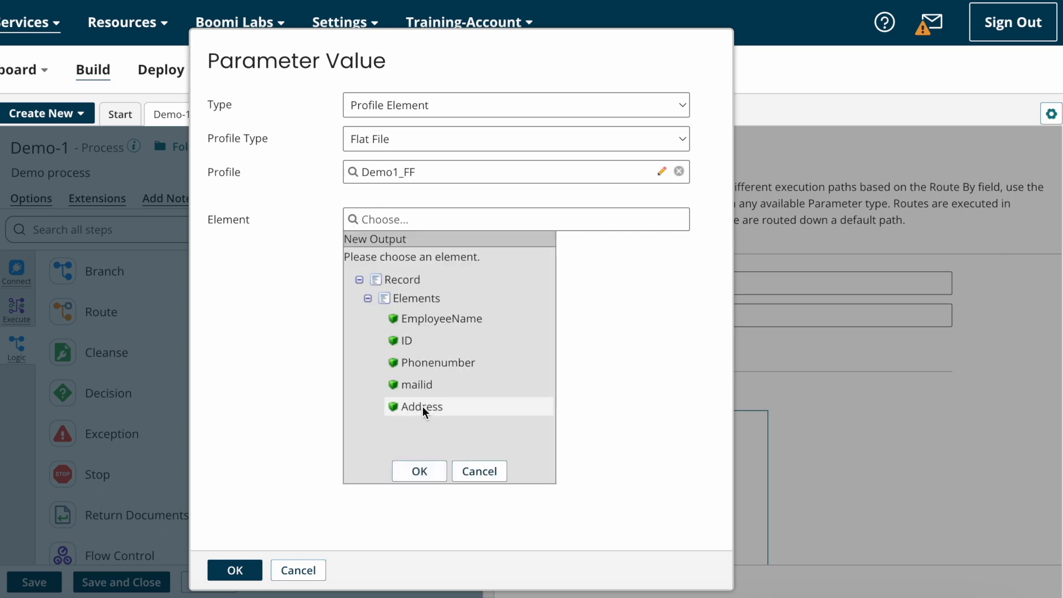
left_click(419, 471)
left_click(231, 570)
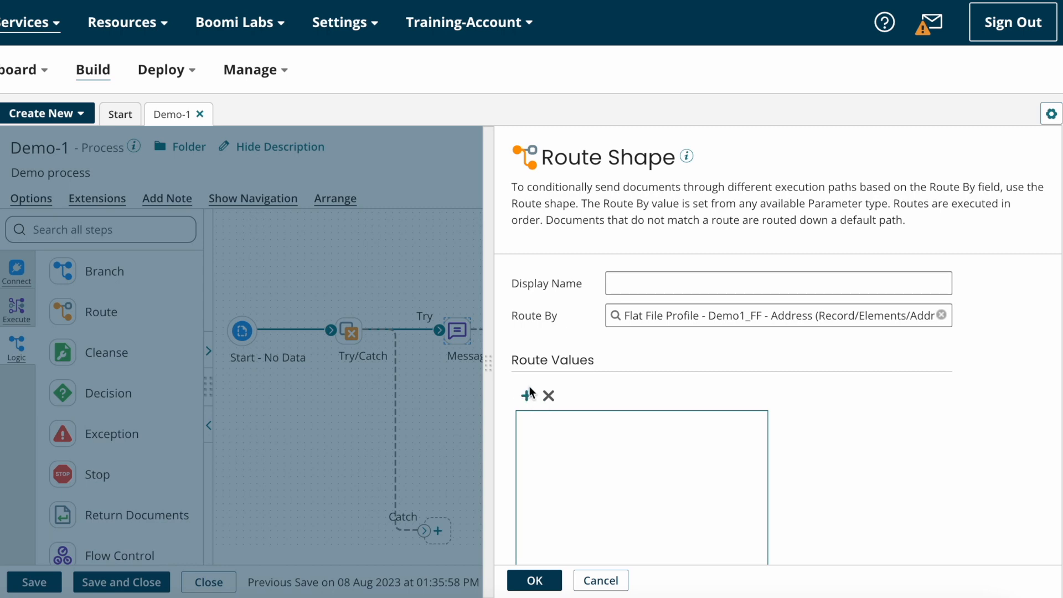
Step: Add a first route value with the comparison Equal To and the value India
scroll(533, 410, "down", 1)
scroll(532, 410, "down", 3)
left_click(526, 319)
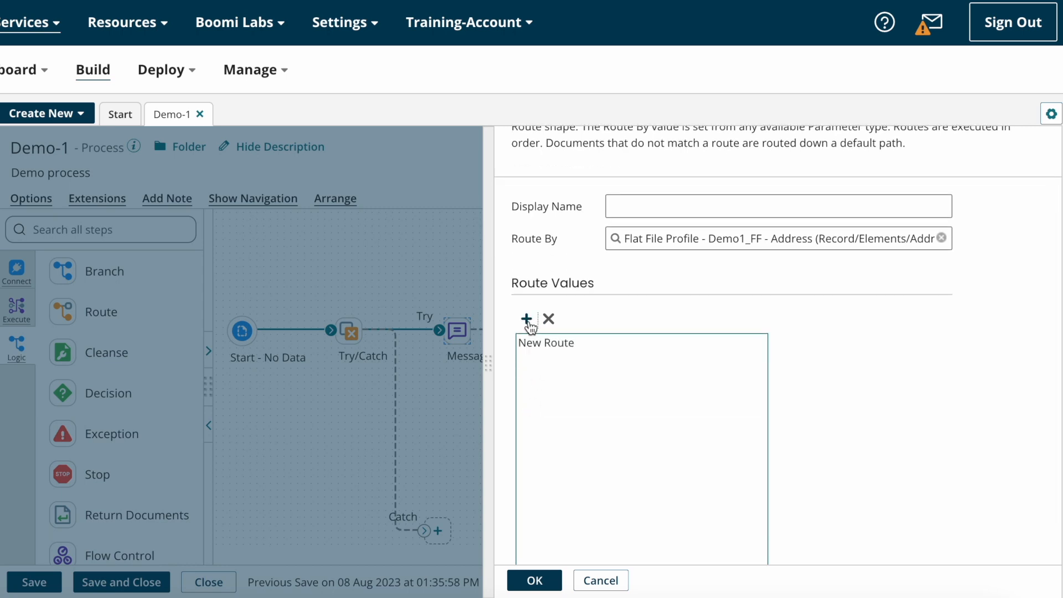
left_click(529, 345)
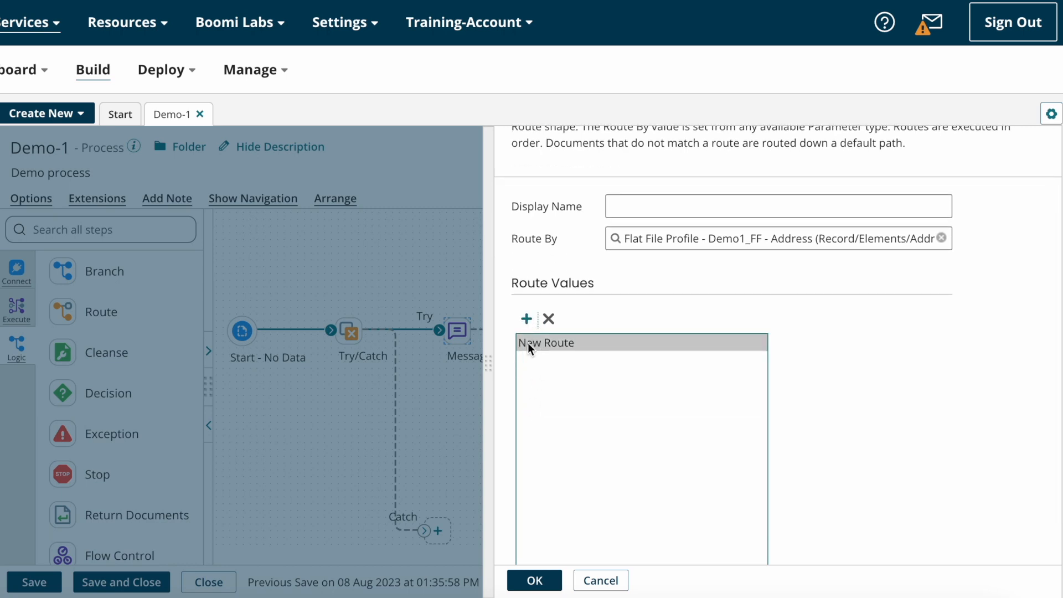
left_click(560, 344)
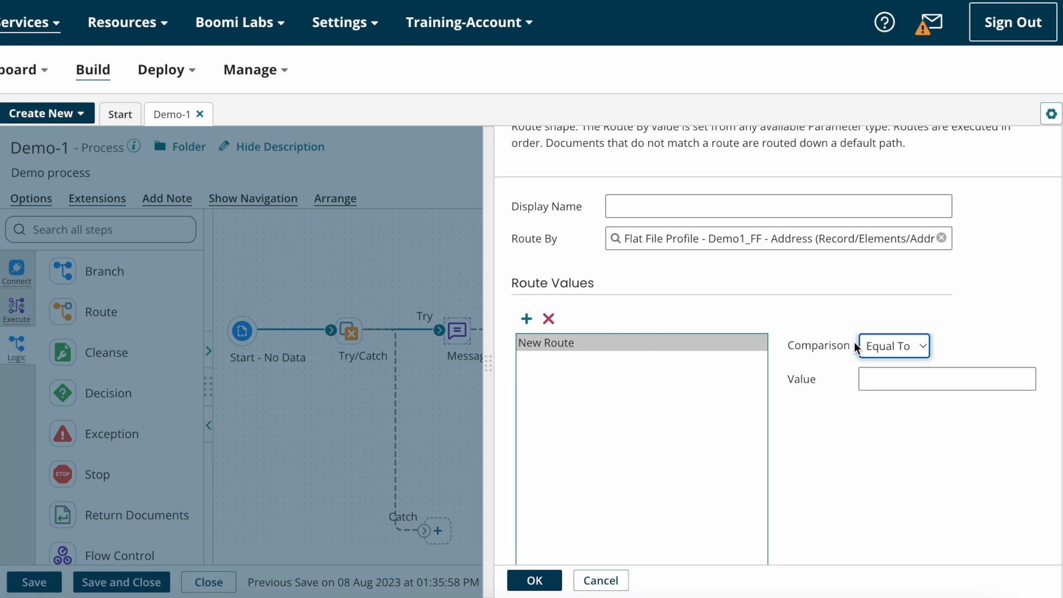
left_click(908, 348)
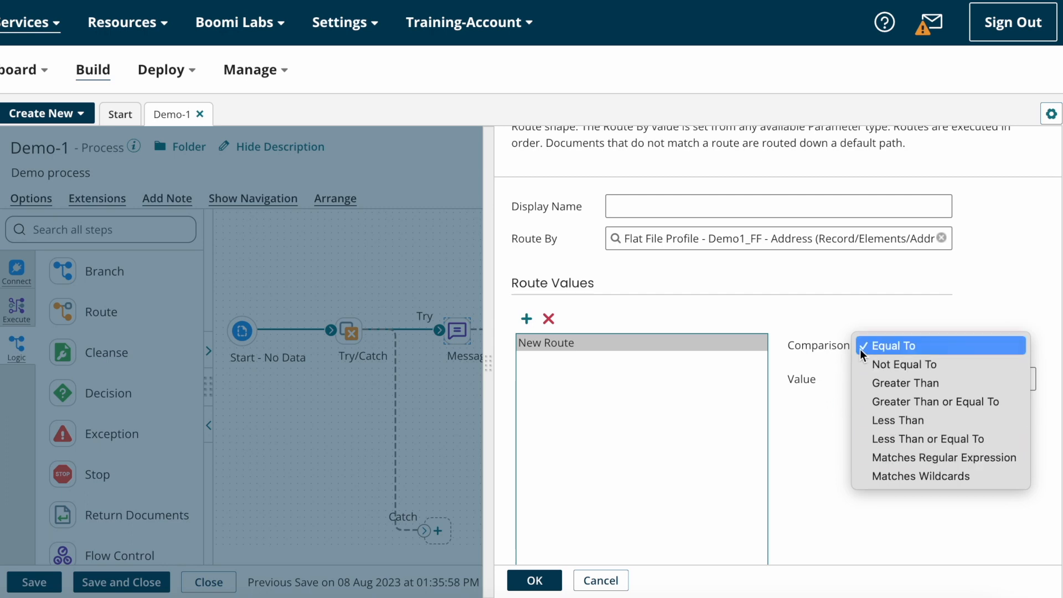
left_click(901, 346)
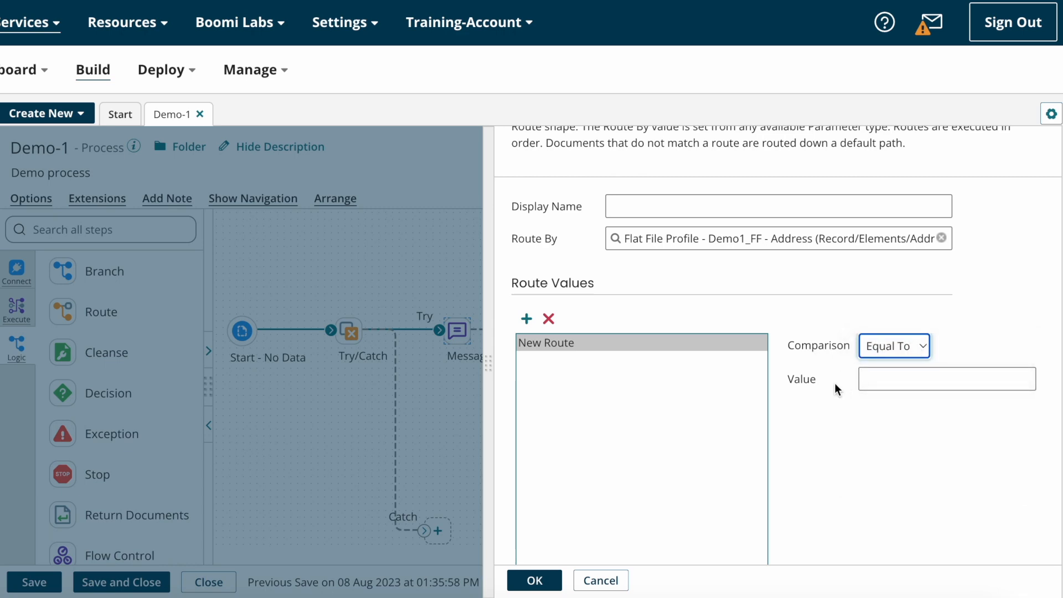
left_click(881, 376)
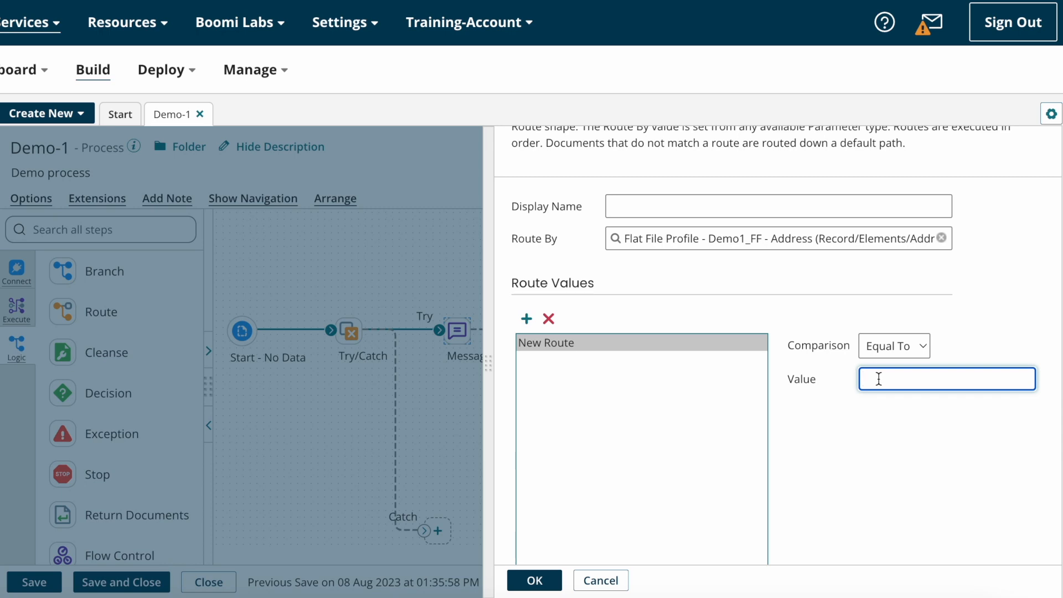
type("India")
double_click(896, 379)
left_click(676, 374)
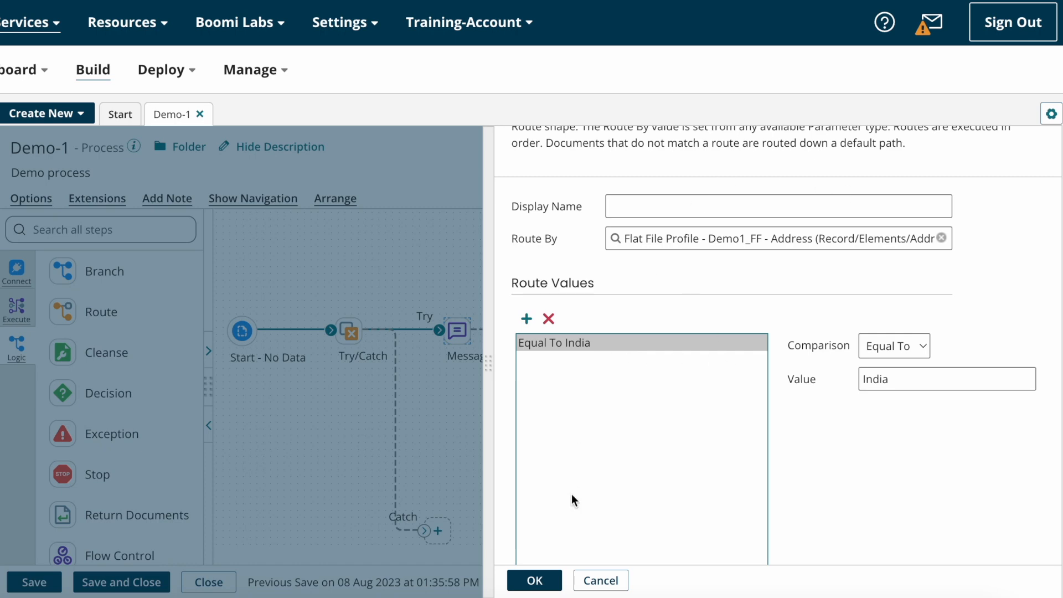
Step: Add a second route value with the comparison Equal To and the value UK
left_click(527, 319)
left_click(557, 361)
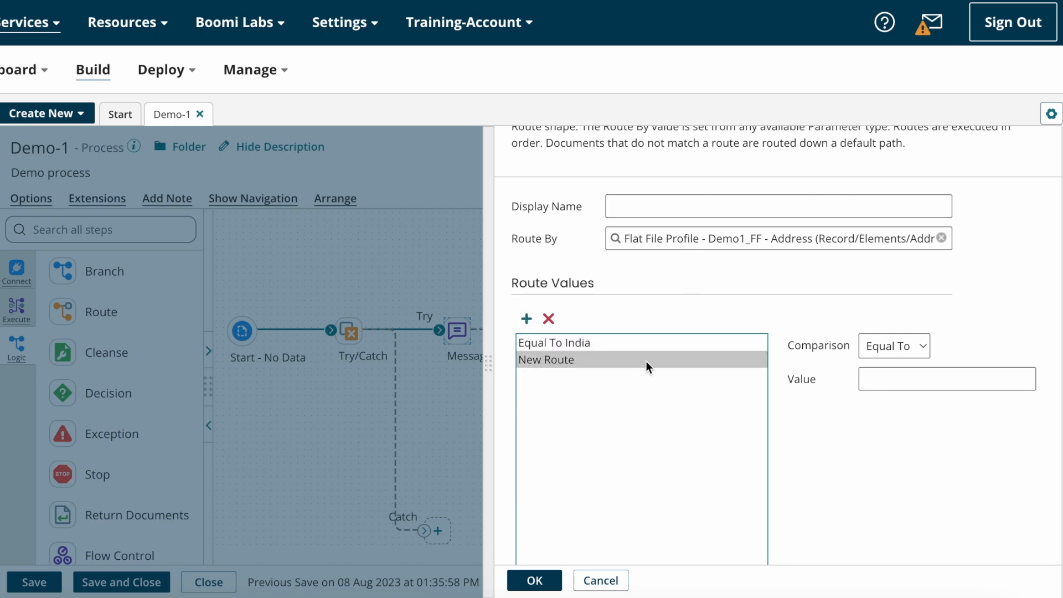
left_click(887, 382)
type("UK")
Step: Add a third route value, Equal To US, and confirm the Route shape's configuration
left_click(527, 319)
left_click(566, 378)
left_click(912, 370)
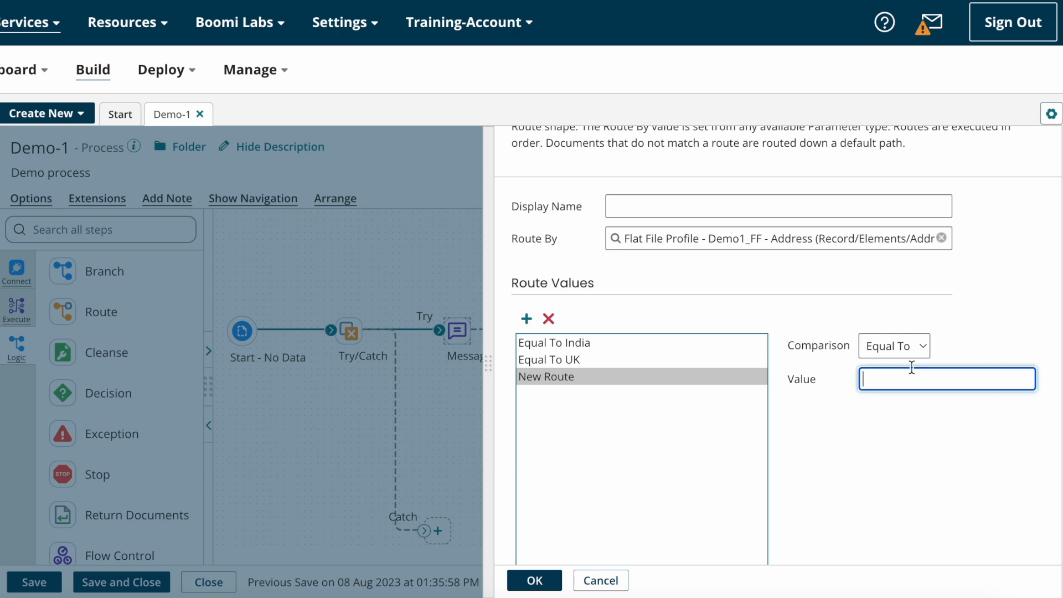
type("US")
left_click(535, 582)
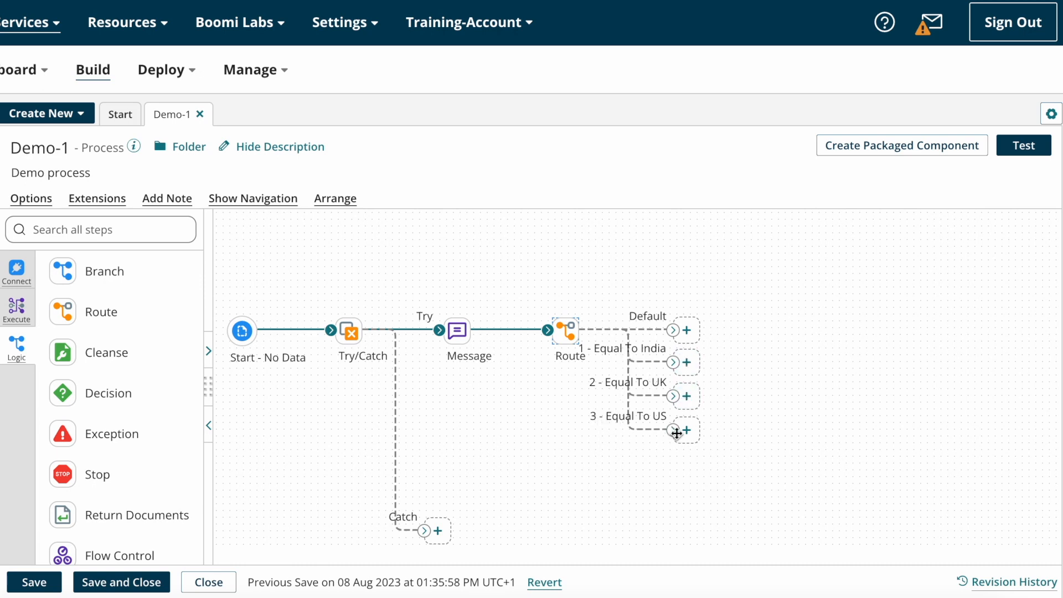
Step: Rearrange the Route shape's branch ends so India is in line with it, with UK, US and Default spaced out below
left_click_drag(674, 331, 686, 586)
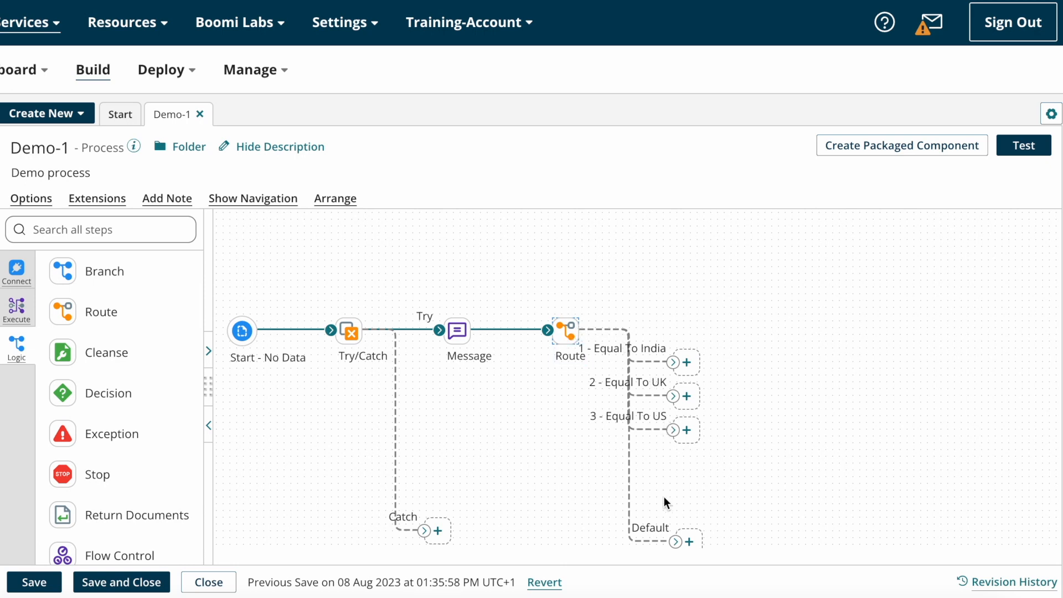
left_click_drag(674, 362, 682, 330)
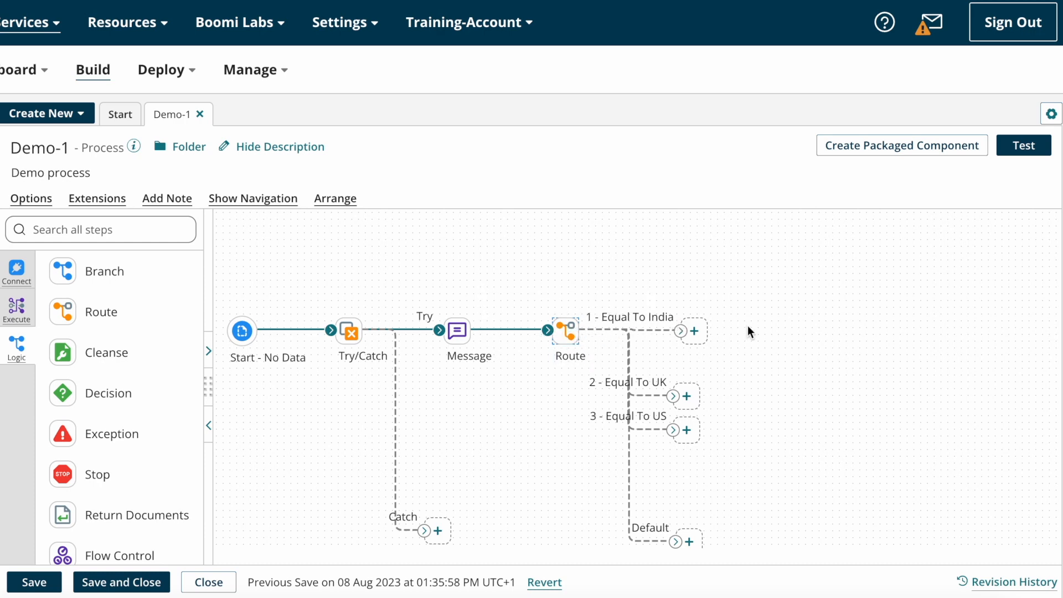
left_click_drag(673, 432, 669, 463)
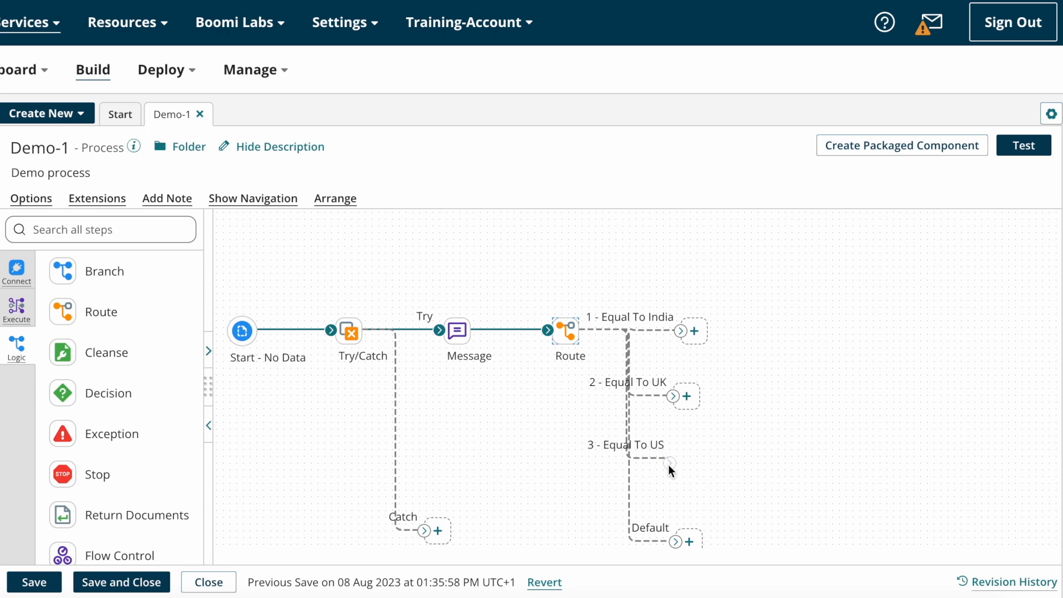
left_click_drag(677, 397, 707, 388)
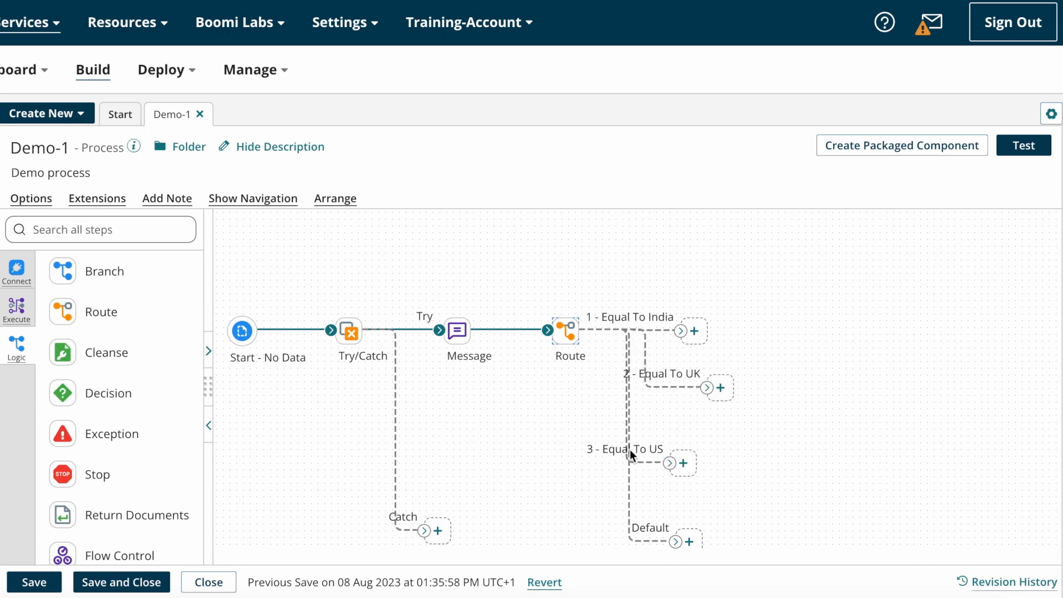
left_click_drag(670, 463, 709, 459)
mouse_move(564, 330)
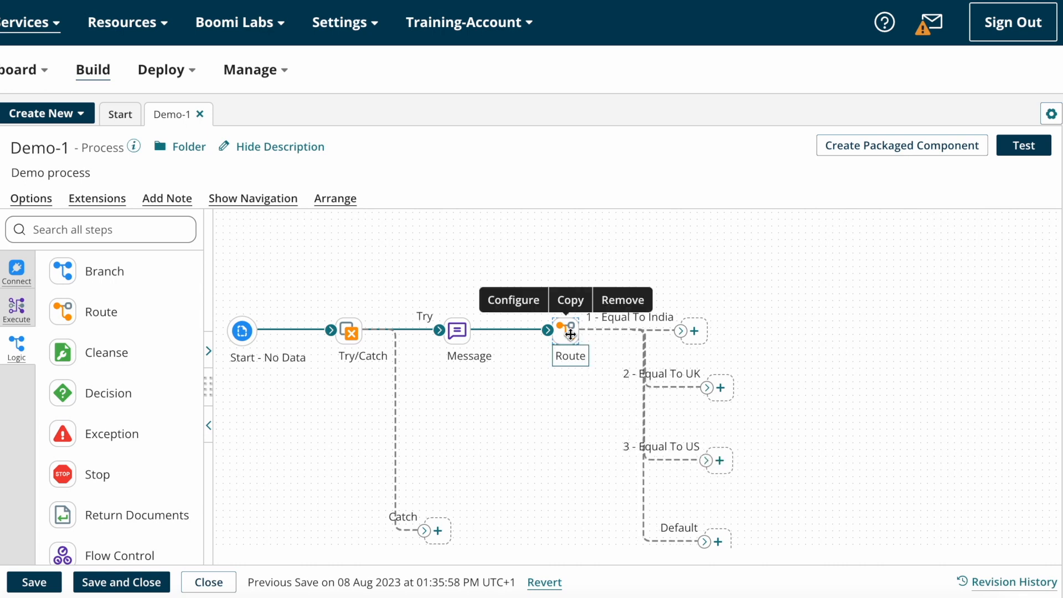
Step: Review the Route shape's Route By field and its list of route values
left_click(564, 329)
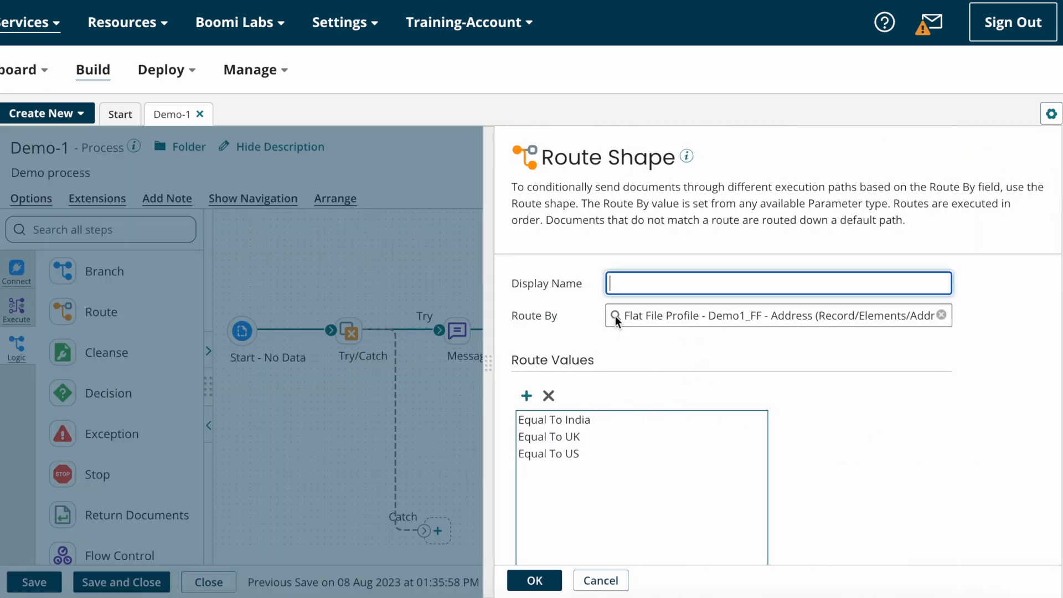
left_click(552, 580)
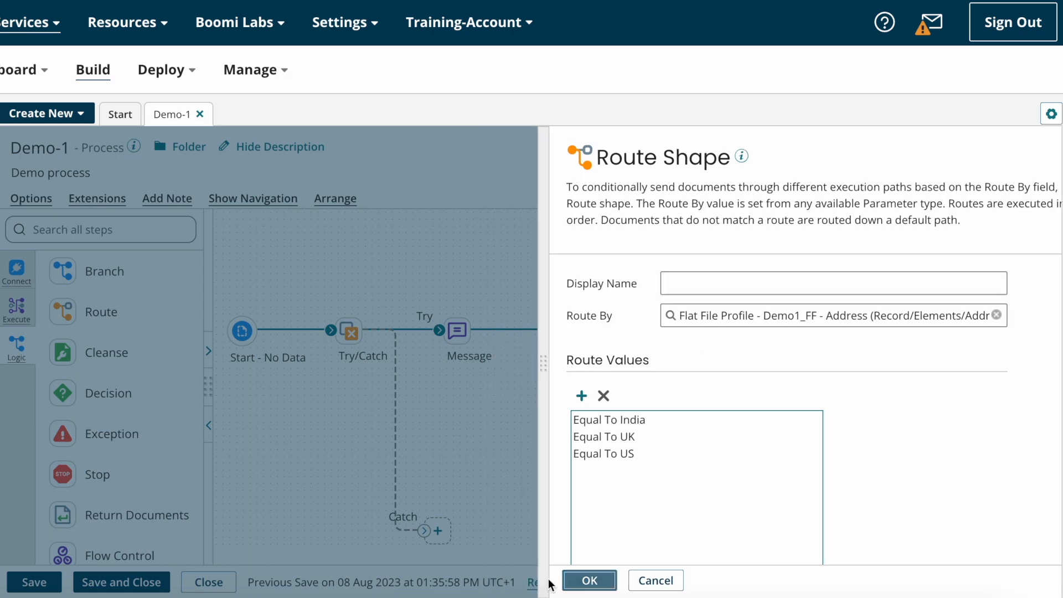
Step: Extend the India branch and end it with a Stop shape that continues processing other execution paths
left_click_drag(677, 330, 773, 329)
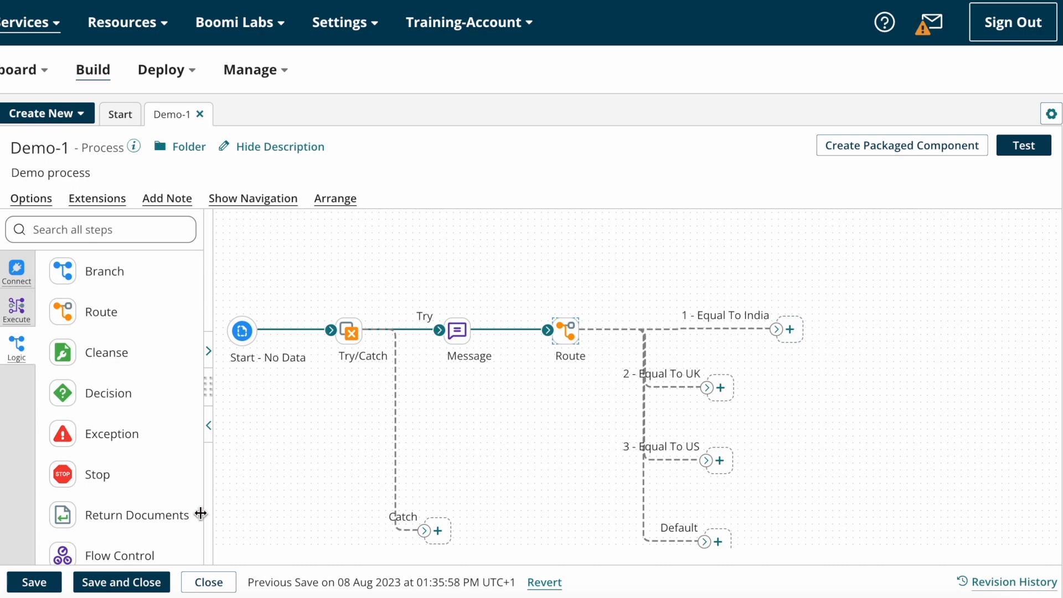
left_click_drag(98, 475, 834, 438)
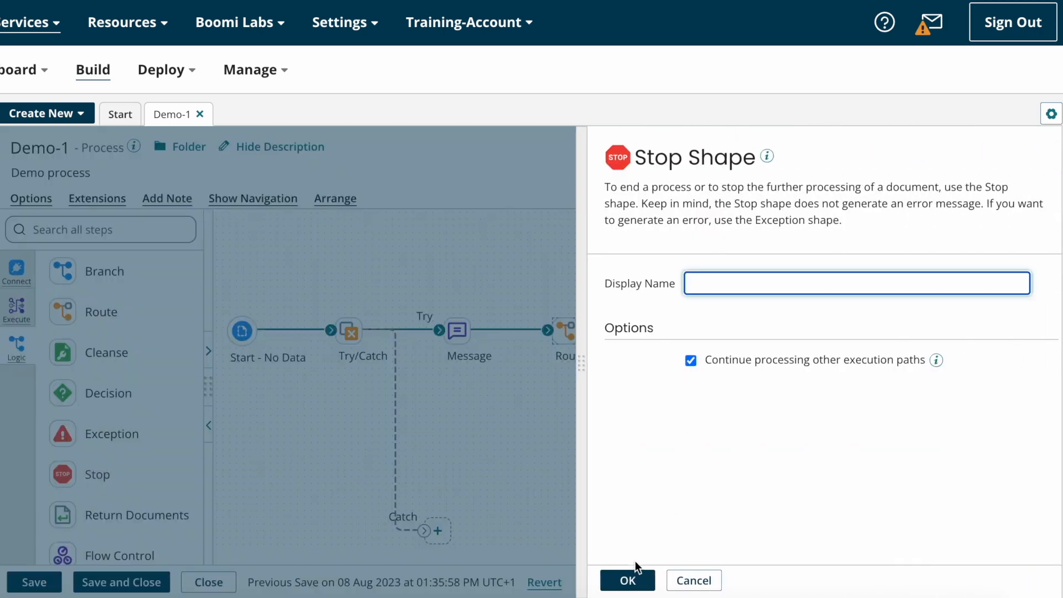
left_click(636, 581)
left_click_drag(808, 378, 836, 336)
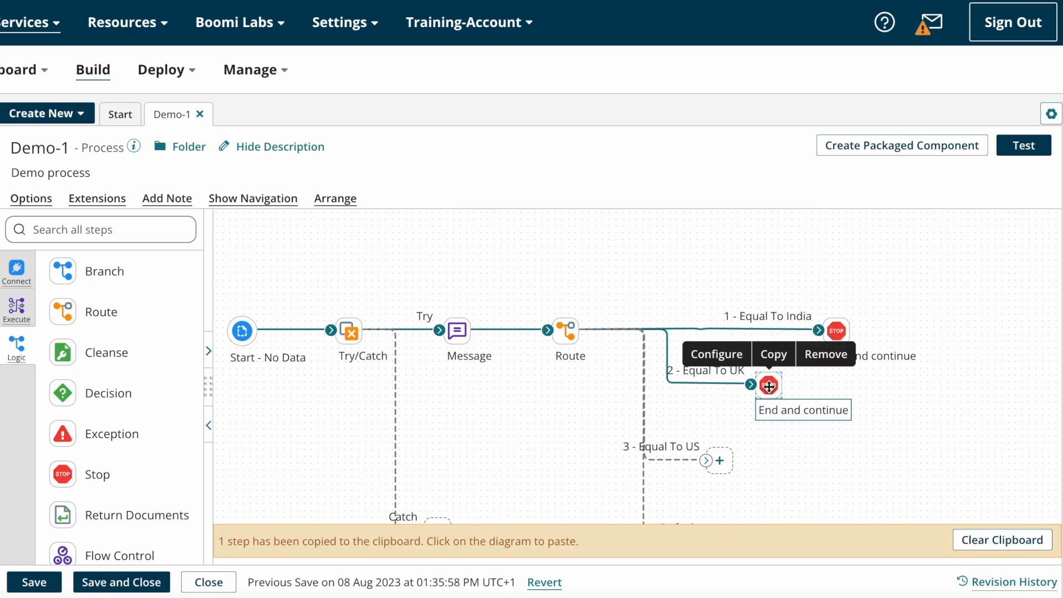
Step: Adjust the position of the UK branch's Stop shape and paste another copy connected to the US branch
left_click_drag(769, 386, 754, 385)
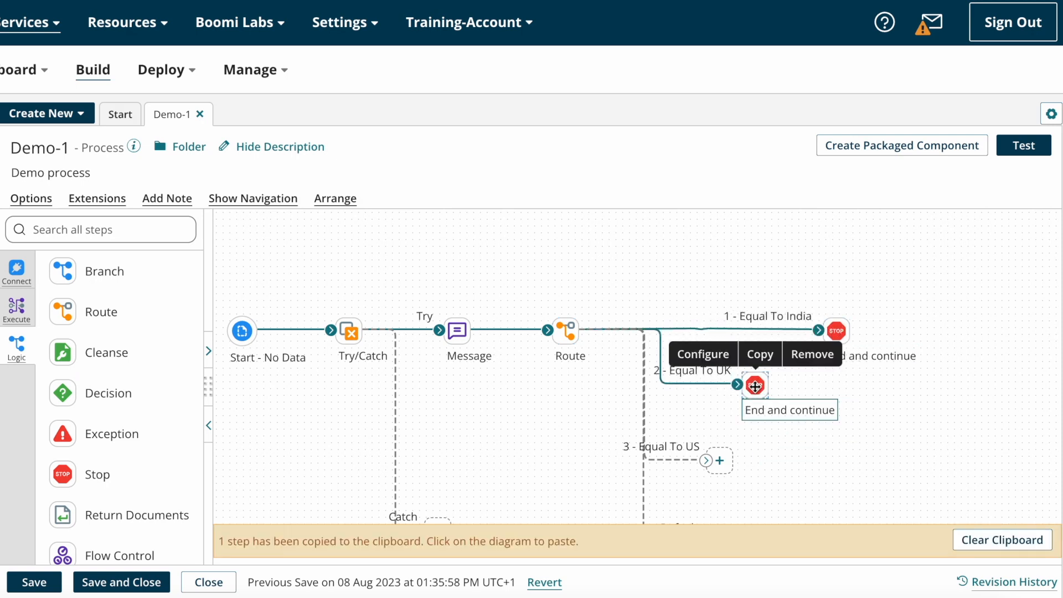
left_click(769, 430)
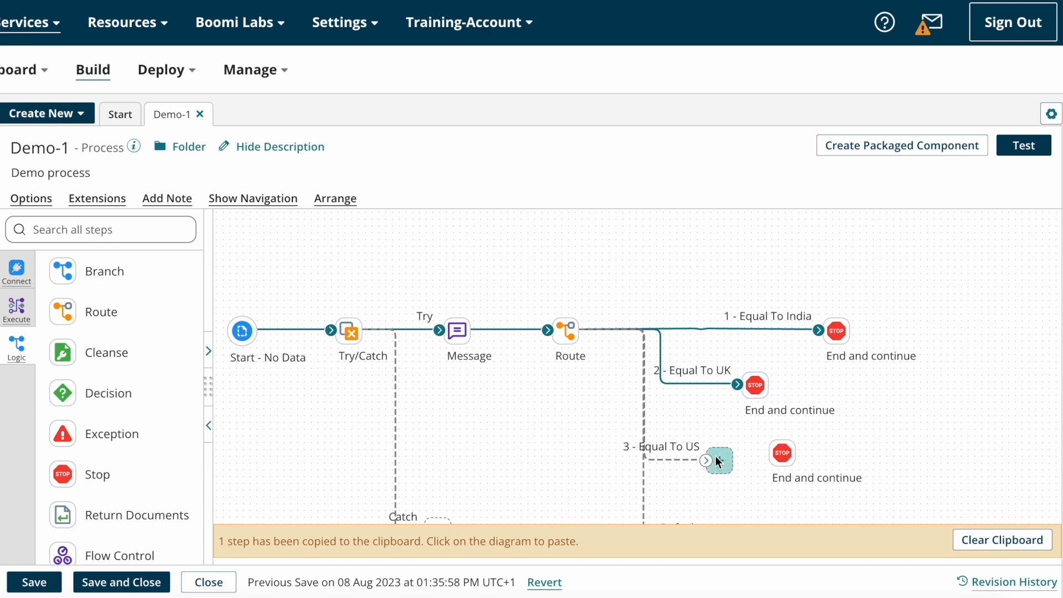
left_click_drag(720, 460, 781, 453)
scroll(903, 472, "down", 1)
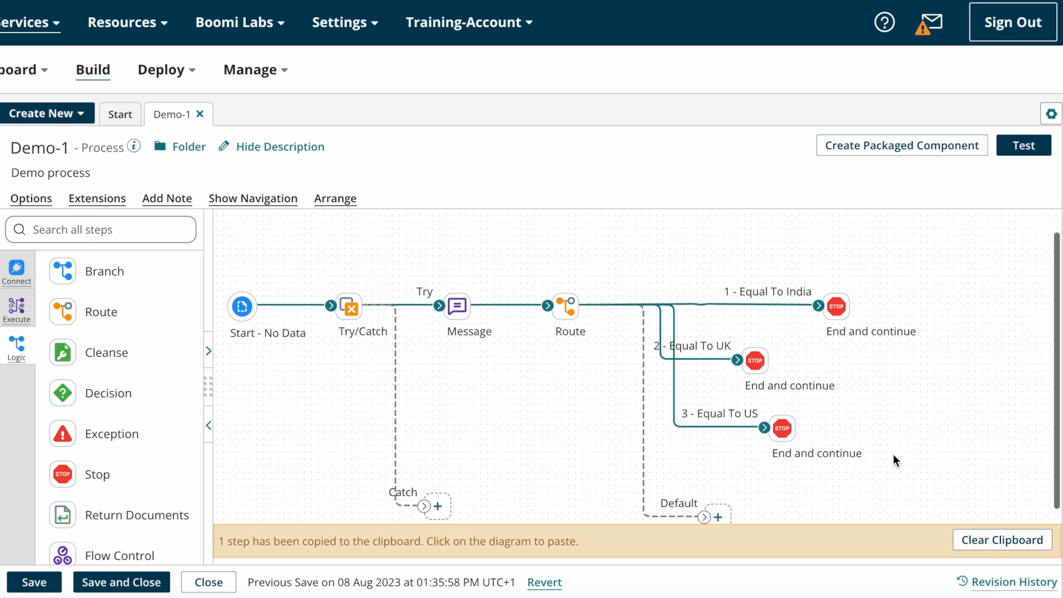
Step: Paste another copy of the Stop shape, connect the Default branch to it, and save the process
left_click(754, 488)
left_click_drag(703, 519, 752, 459)
scroll(762, 498, "down", 1)
scroll(760, 497, "down", 1)
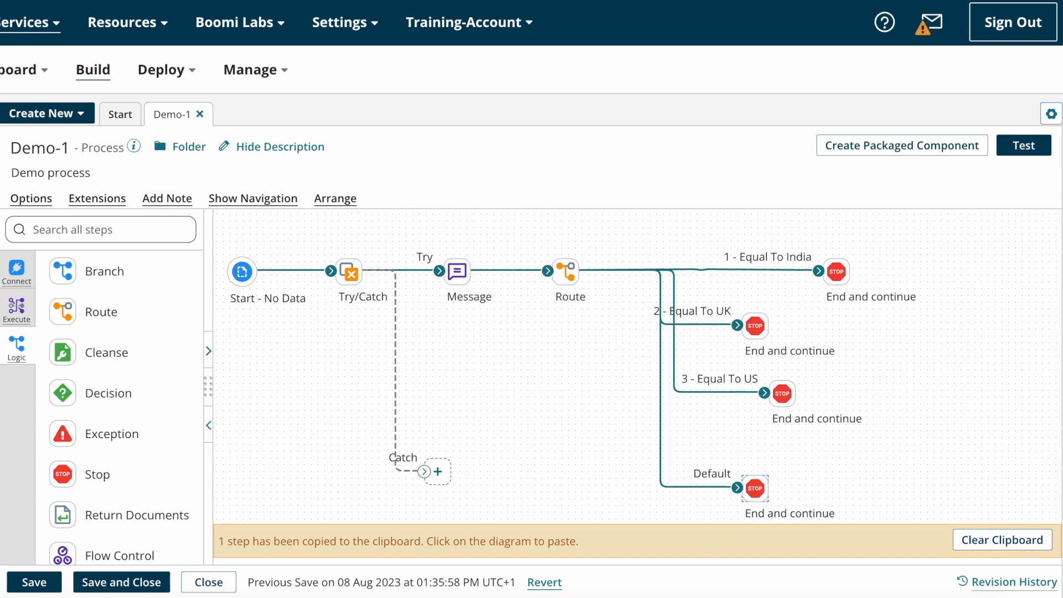
left_click(1011, 543)
left_click(15, 579)
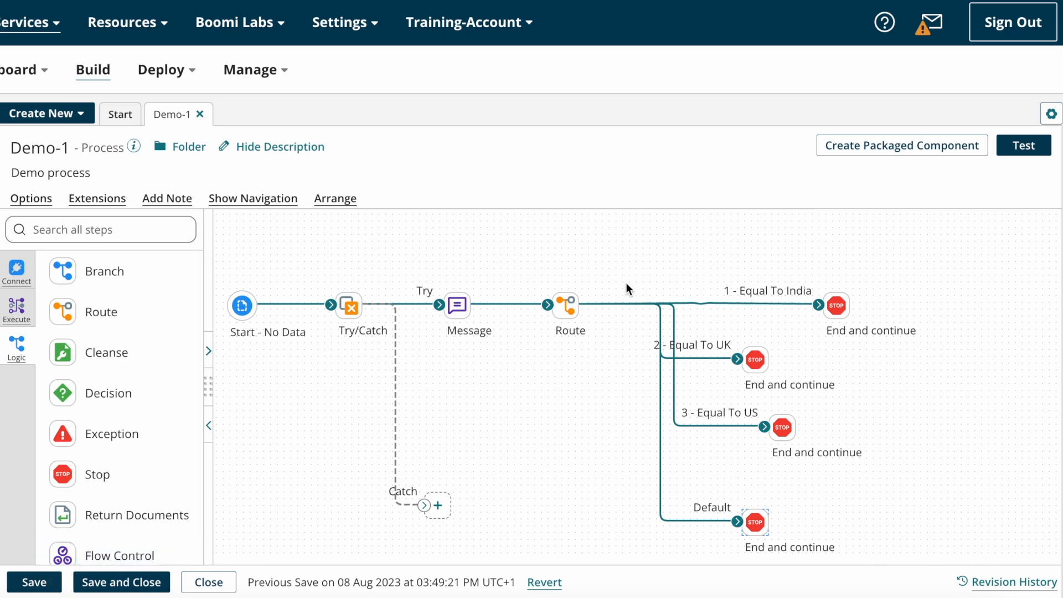
Step: Run a test of the process on Test_Atom
mouse_move(566, 308)
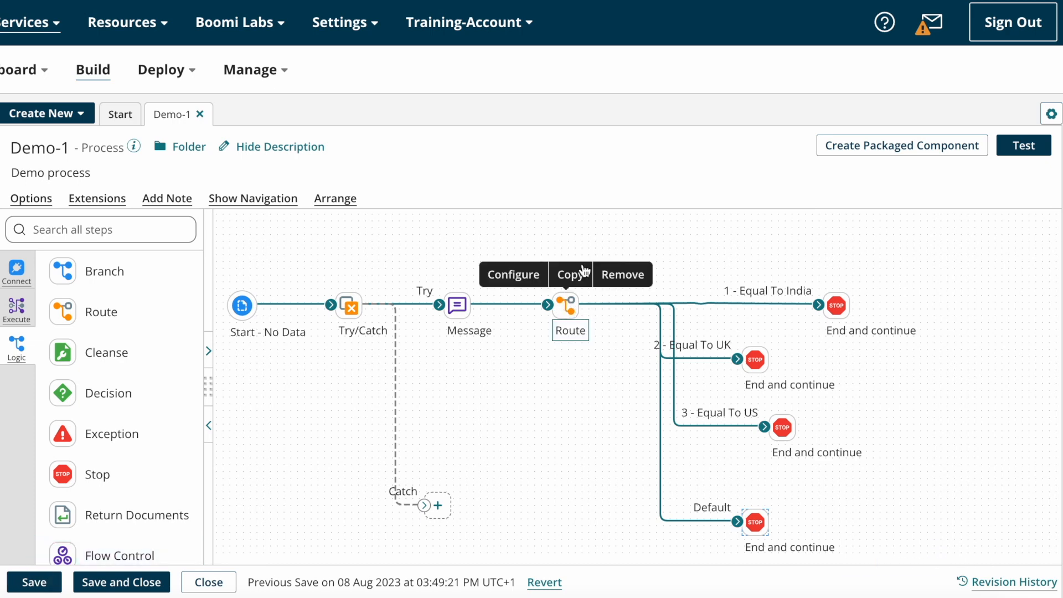
left_click(1029, 148)
left_click(309, 114)
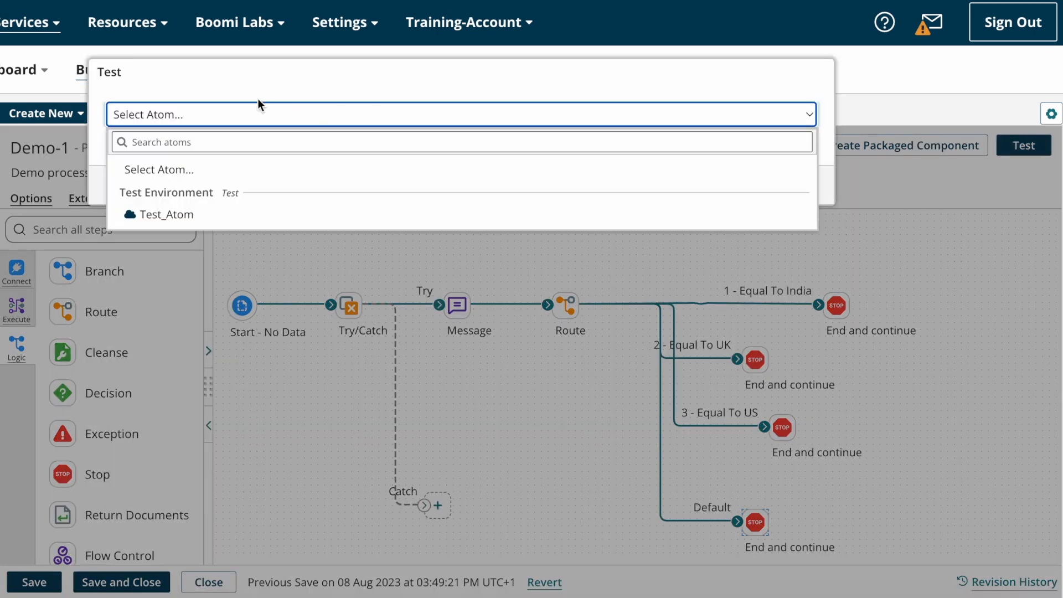
left_click(165, 214)
left_click(133, 184)
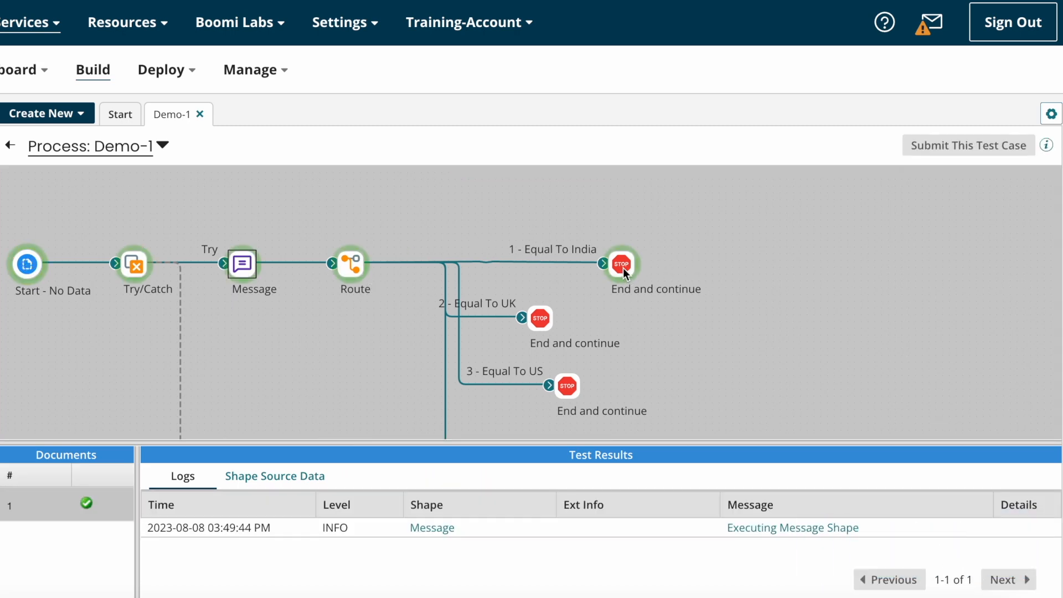
Step: Examine the test logs of the Route shape and the logs and source data of the India branch's Stop shape
left_click(622, 265)
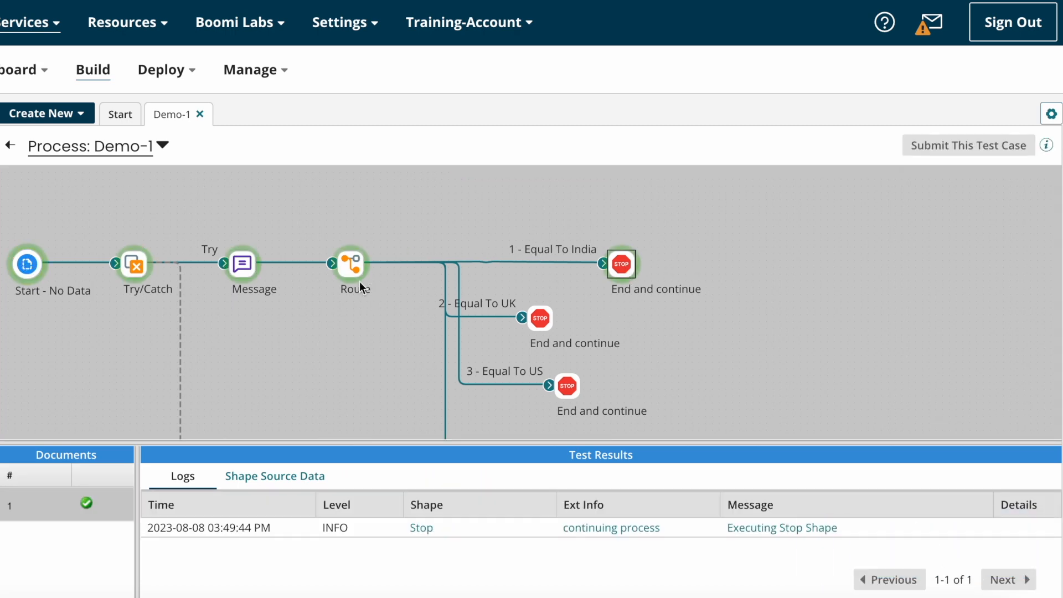
left_click(351, 268)
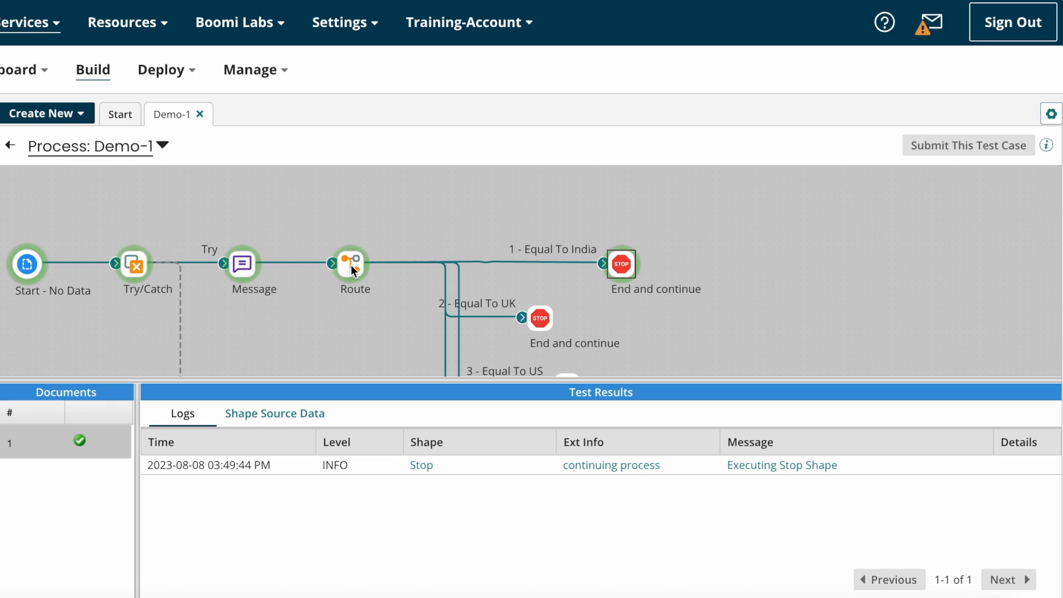
left_click_drag(530, 378, 530, 257)
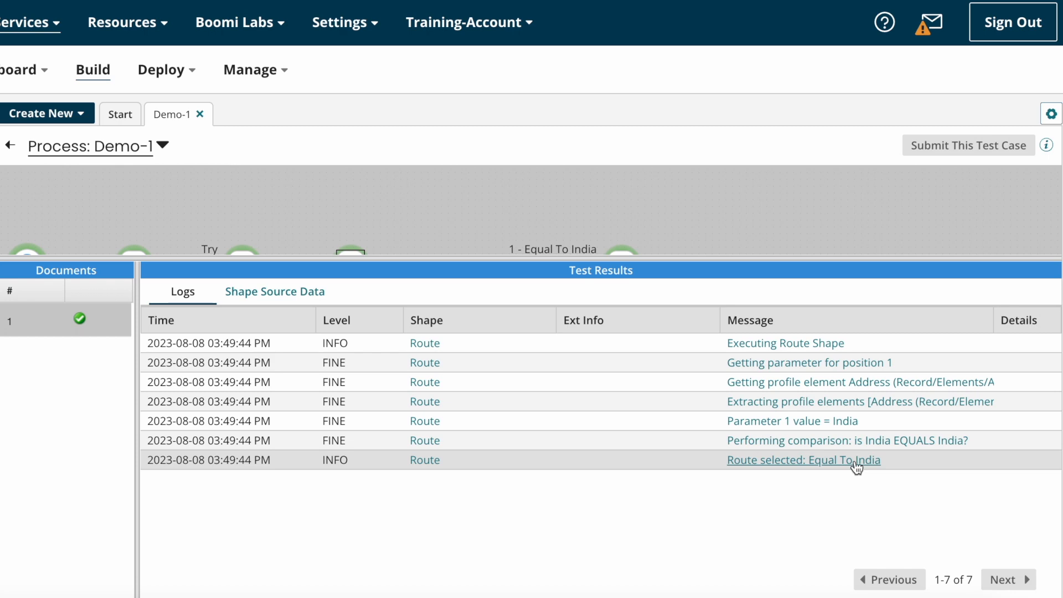
left_click_drag(500, 255, 500, 325)
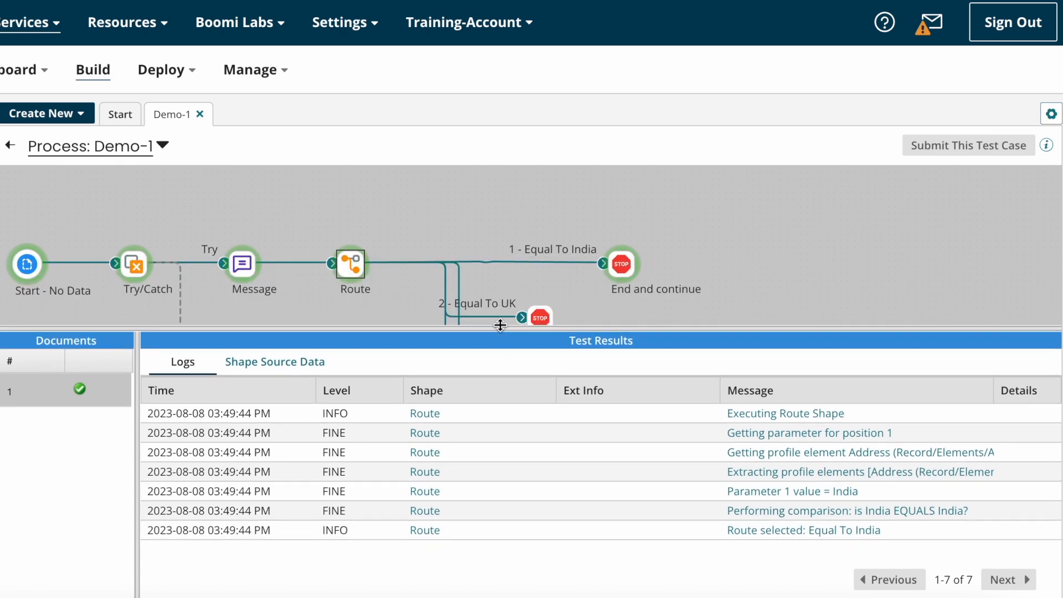
left_click(621, 266)
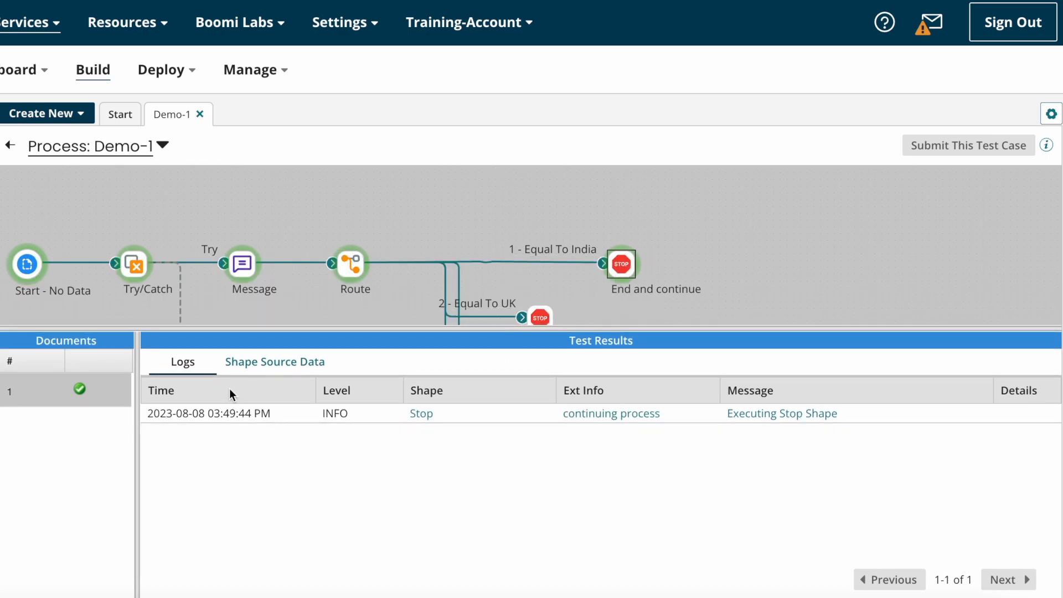
left_click(295, 364)
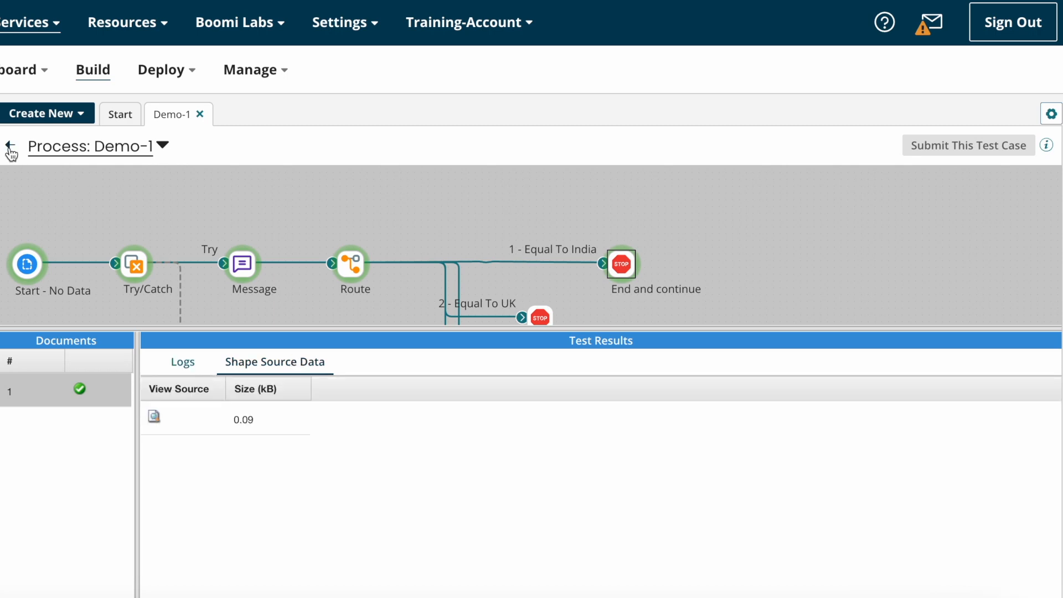
Step: Return to the process, change the Address value in the Message shape to UK, and save
left_click(10, 148)
left_click(458, 306)
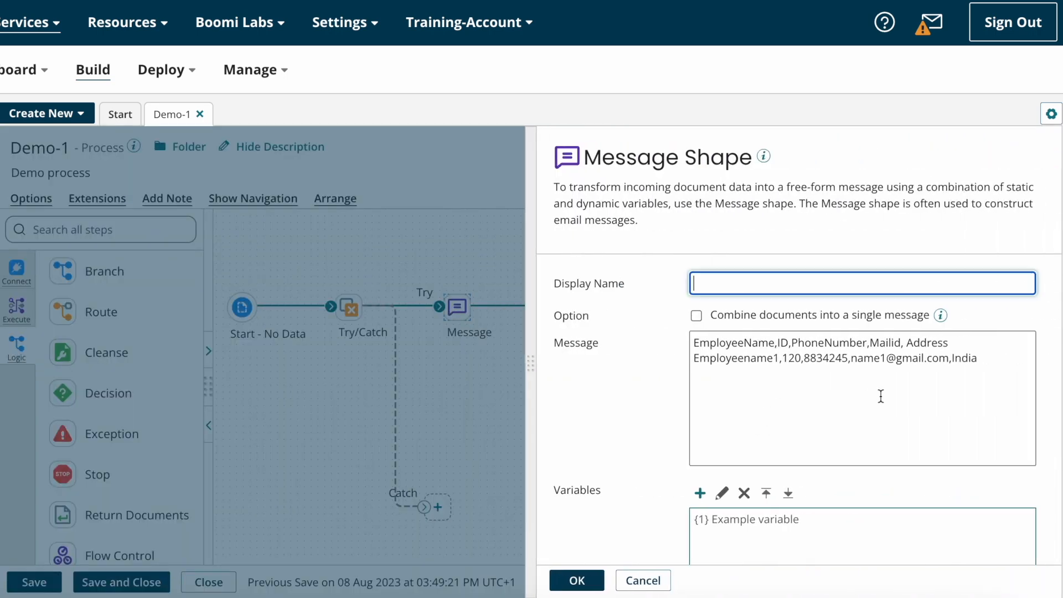
left_click(965, 370)
double_click(966, 361)
type("UK")
left_click(577, 580)
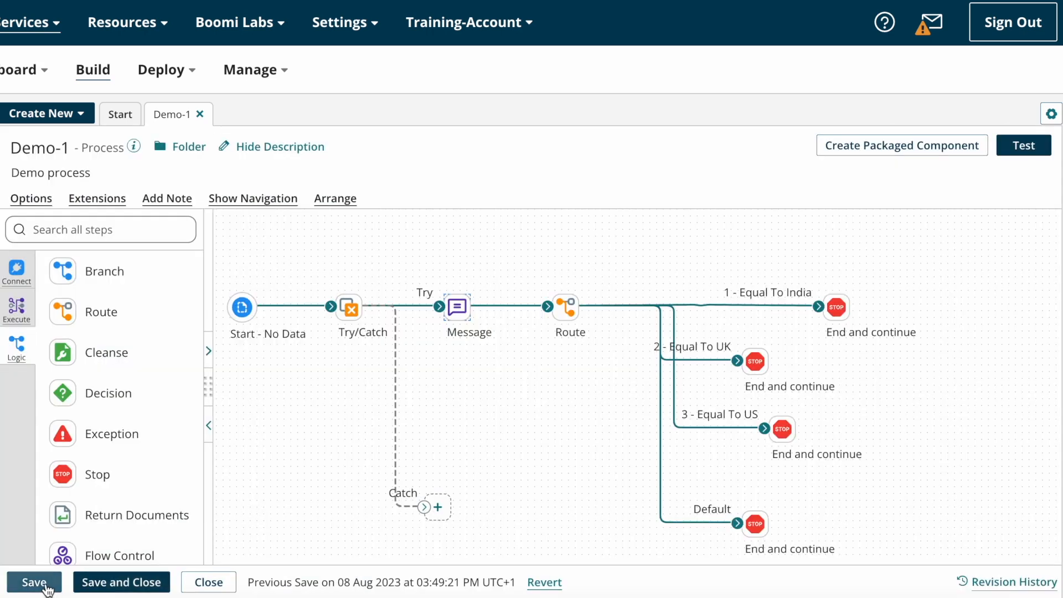
left_click(34, 582)
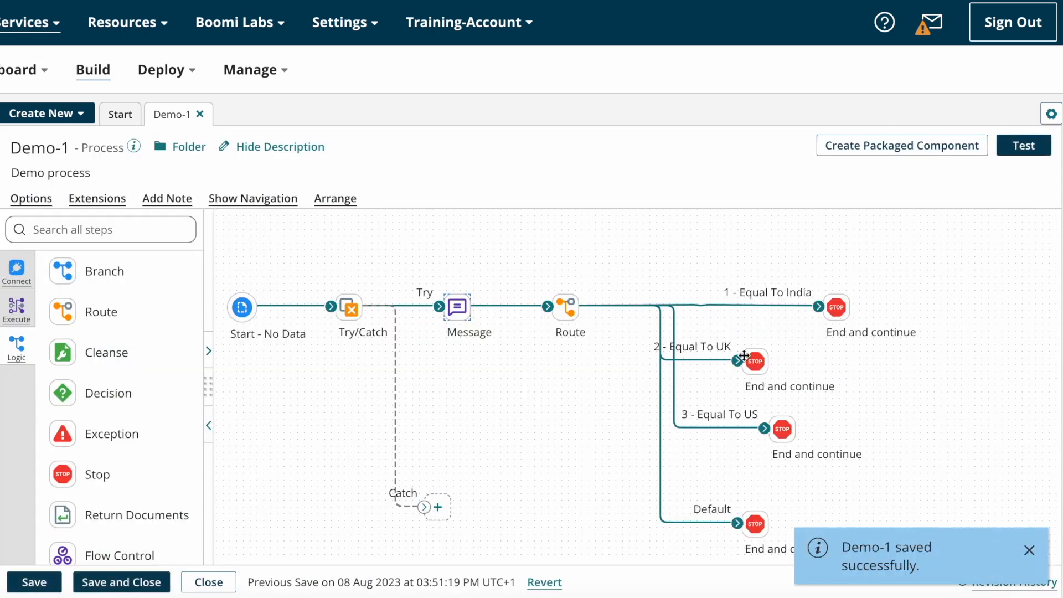
Step: Test the process on Test_Atom with the UK message and examine the Route shape's logs and selected path
left_click(1034, 147)
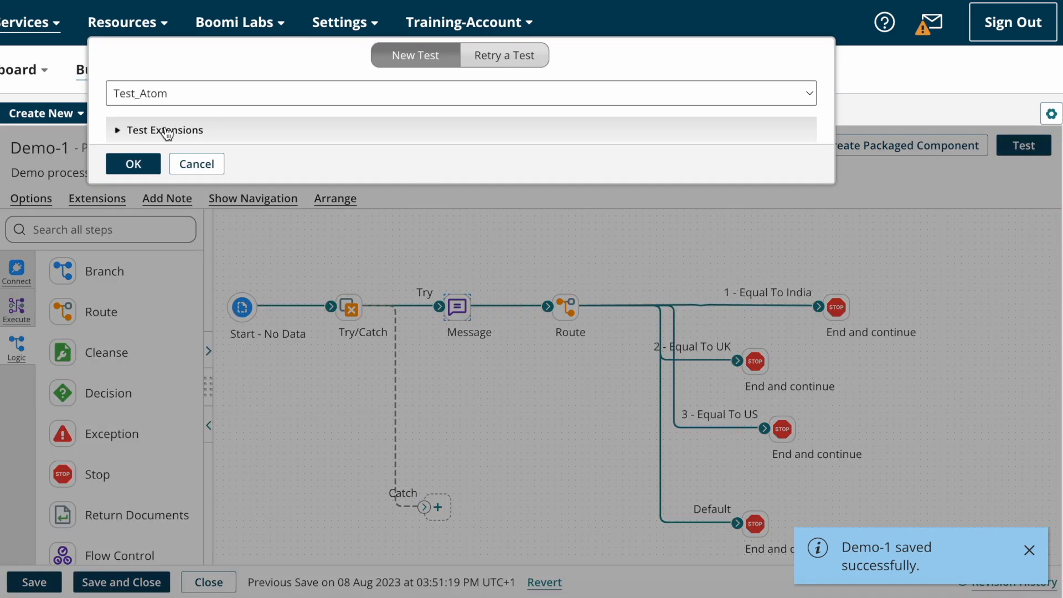
left_click(135, 165)
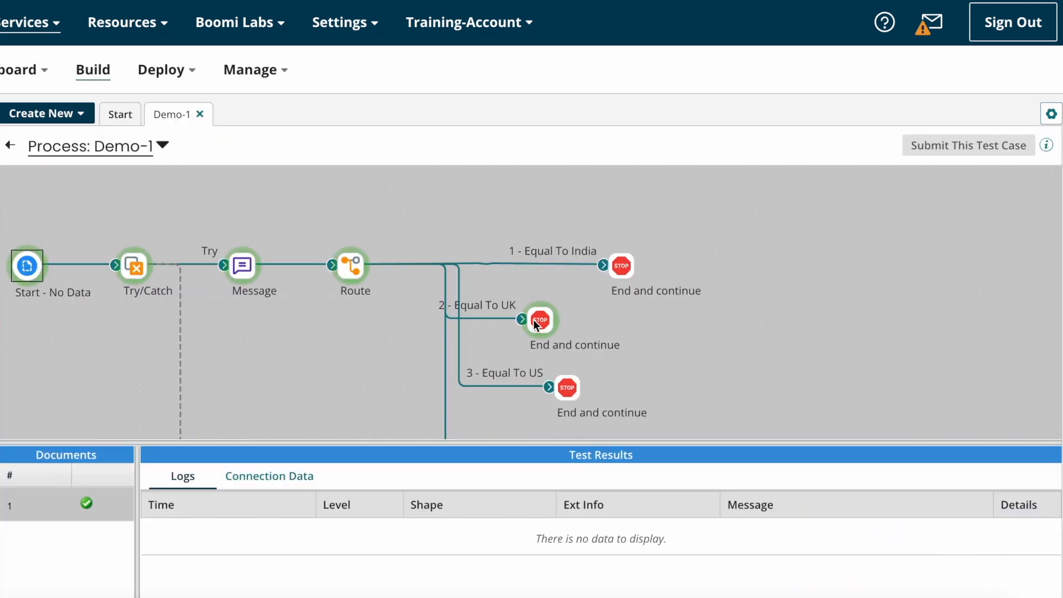
left_click(352, 267)
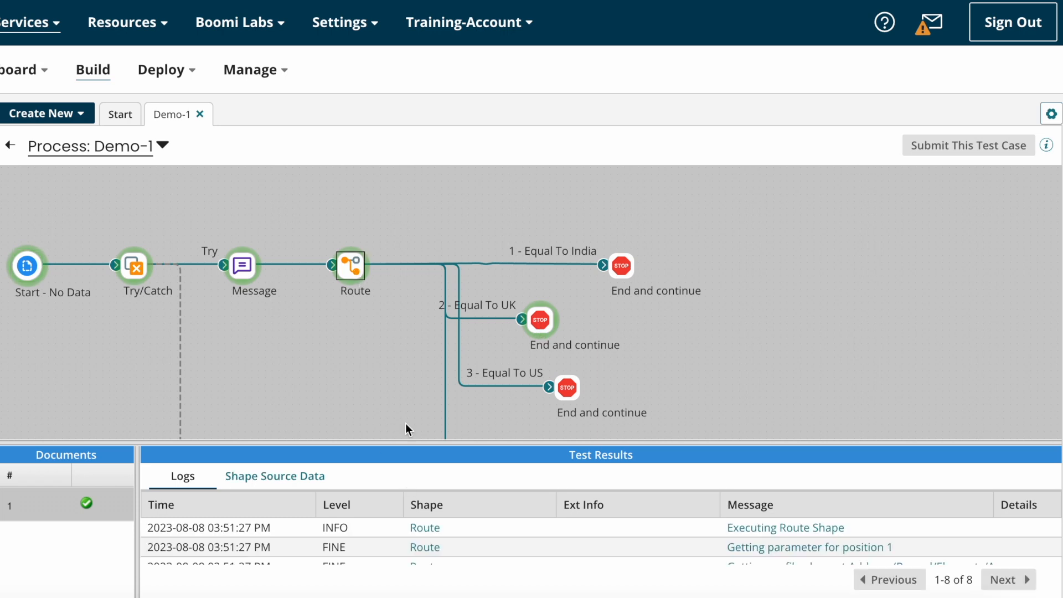
left_click_drag(405, 441, 411, 277)
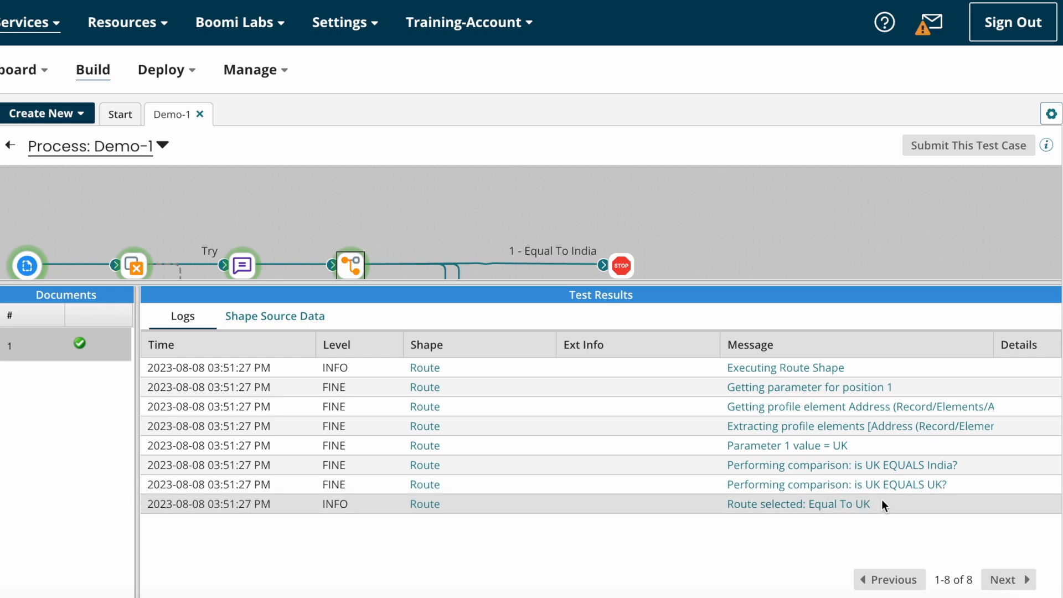
scroll(576, 238, "down", 3)
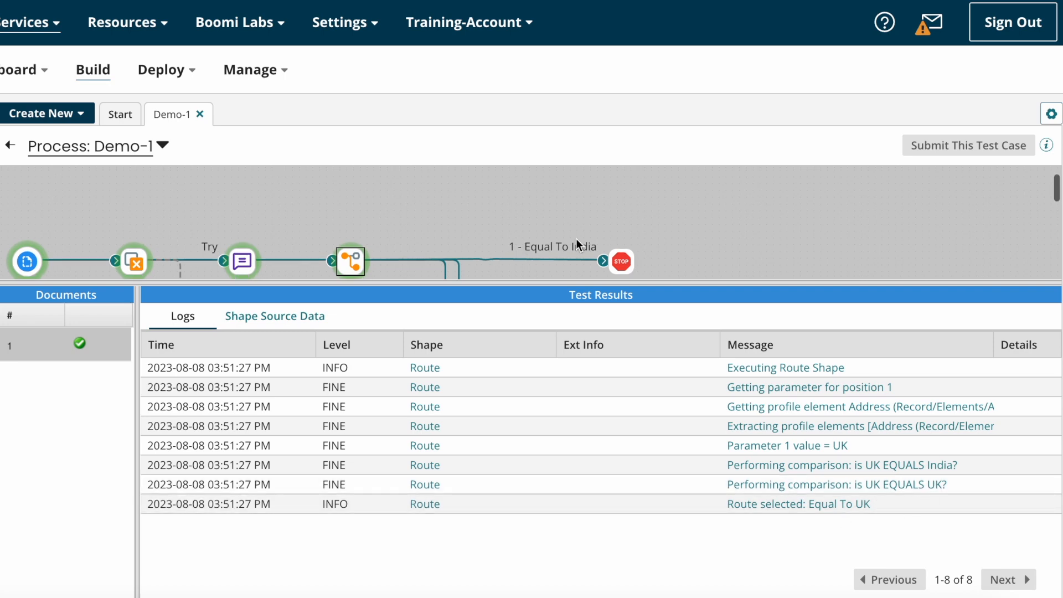
left_click(541, 243)
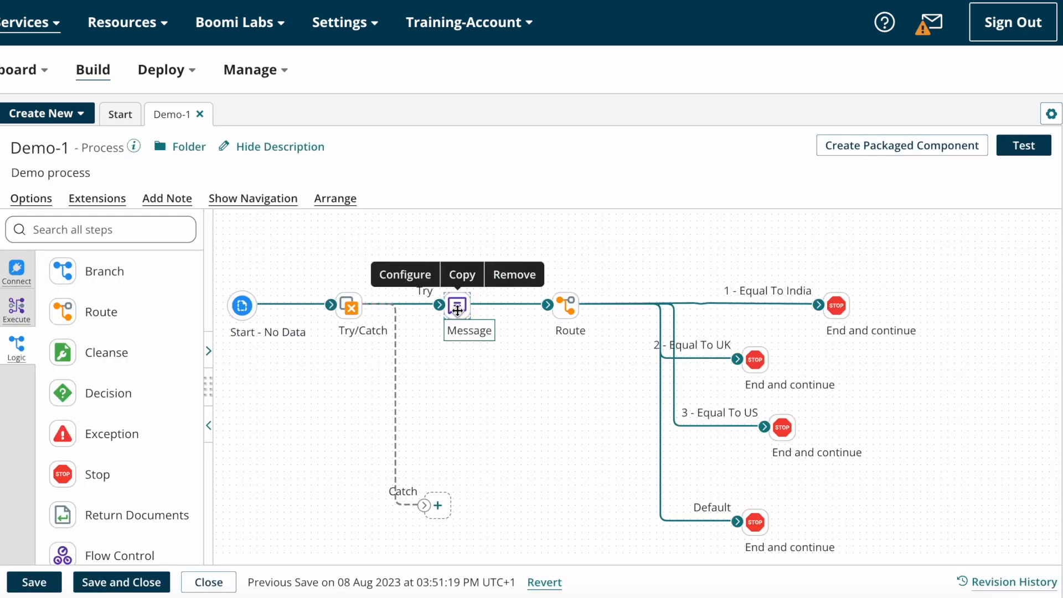
Step: Change the Address value in the Message shape to BGL and save the process
left_click(457, 310)
double_click(961, 359)
type("BGL")
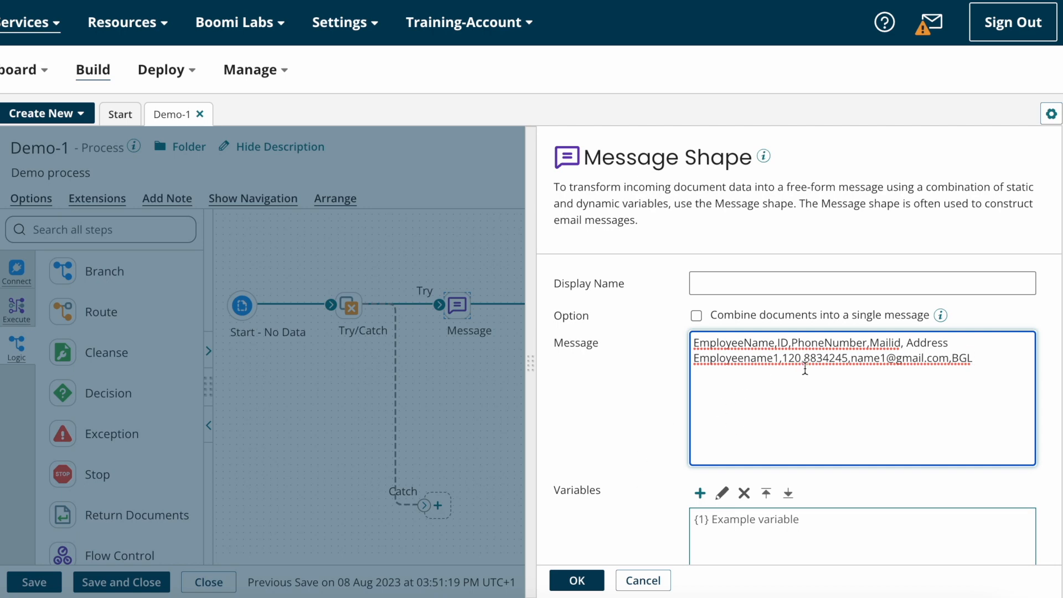
left_click(576, 580)
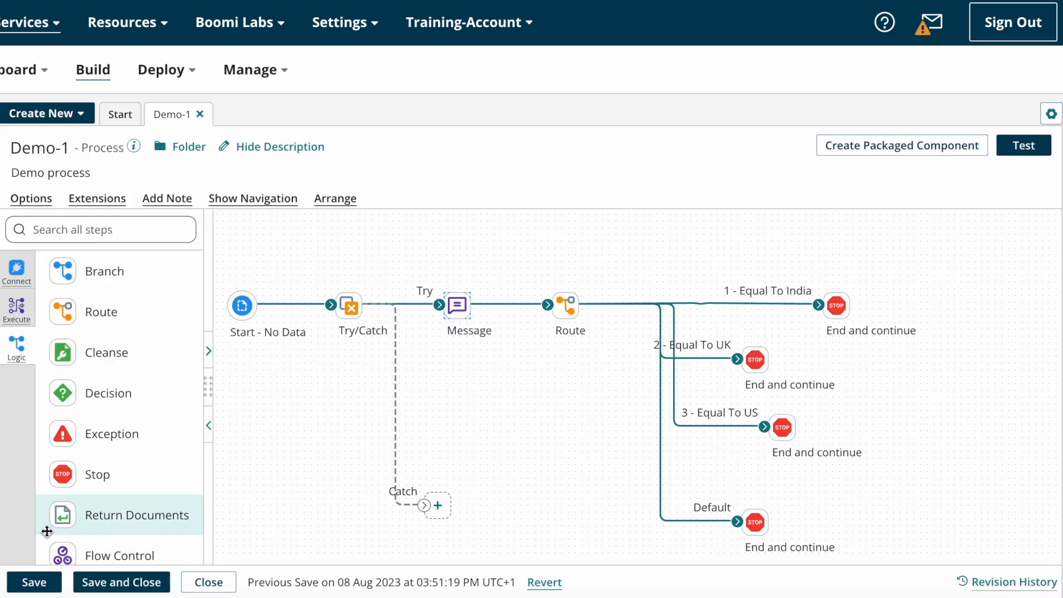
left_click(18, 591)
Step: Test the process with the BGL message and examine the logs of the Route shape and the Default branch's Stop shape
left_click(1024, 145)
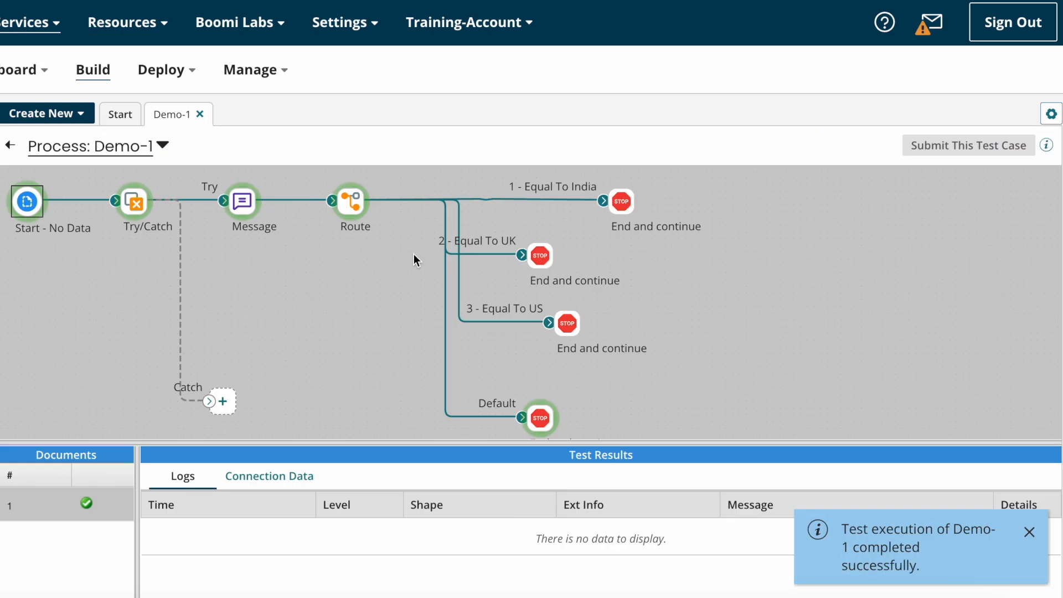
left_click(546, 415)
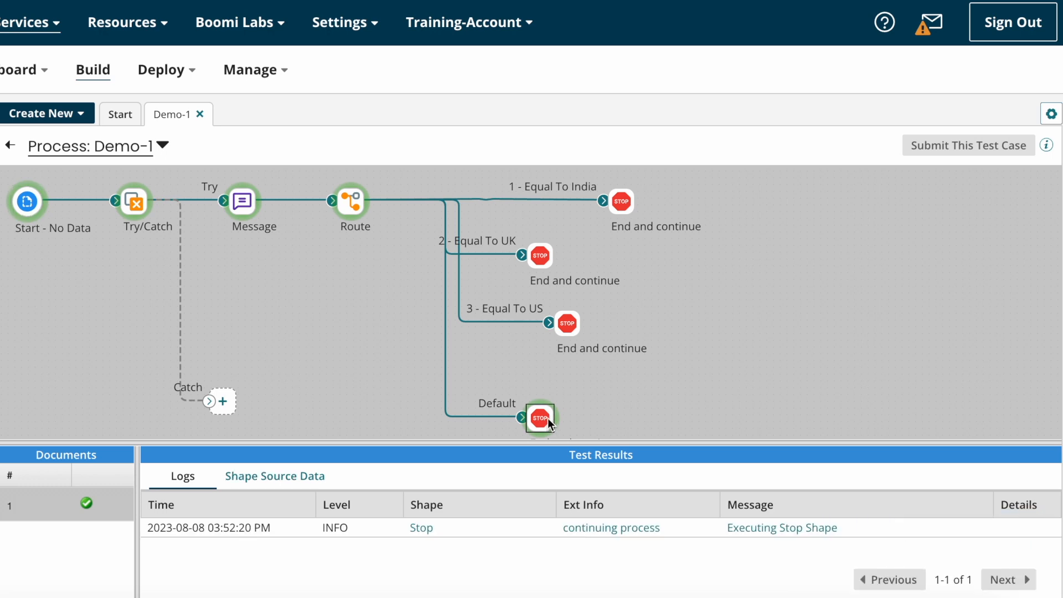
left_click(352, 203)
left_click_drag(446, 445, 460, 237)
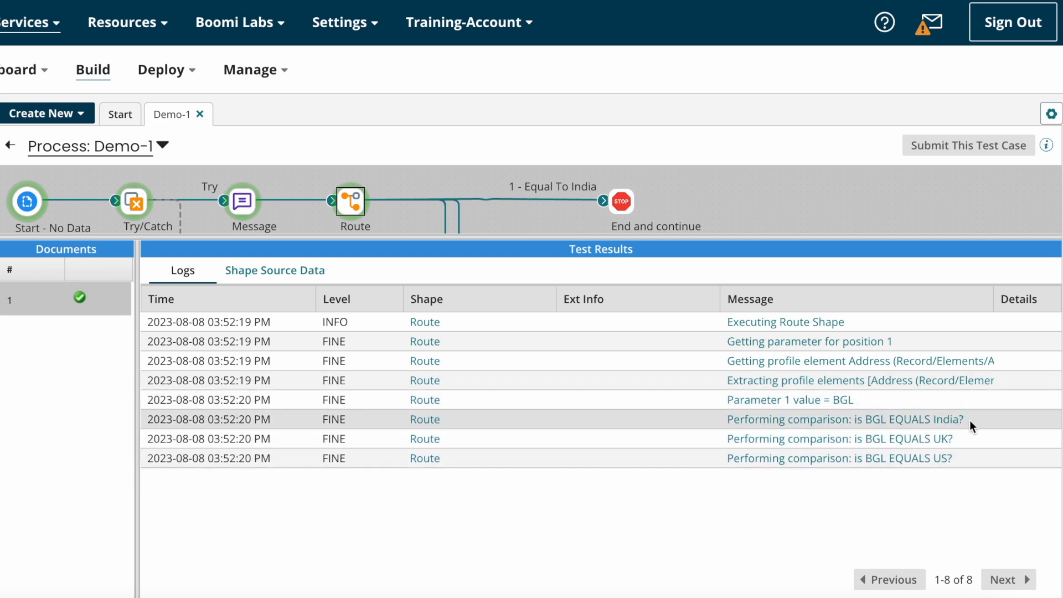
left_click_drag(465, 237, 473, 436)
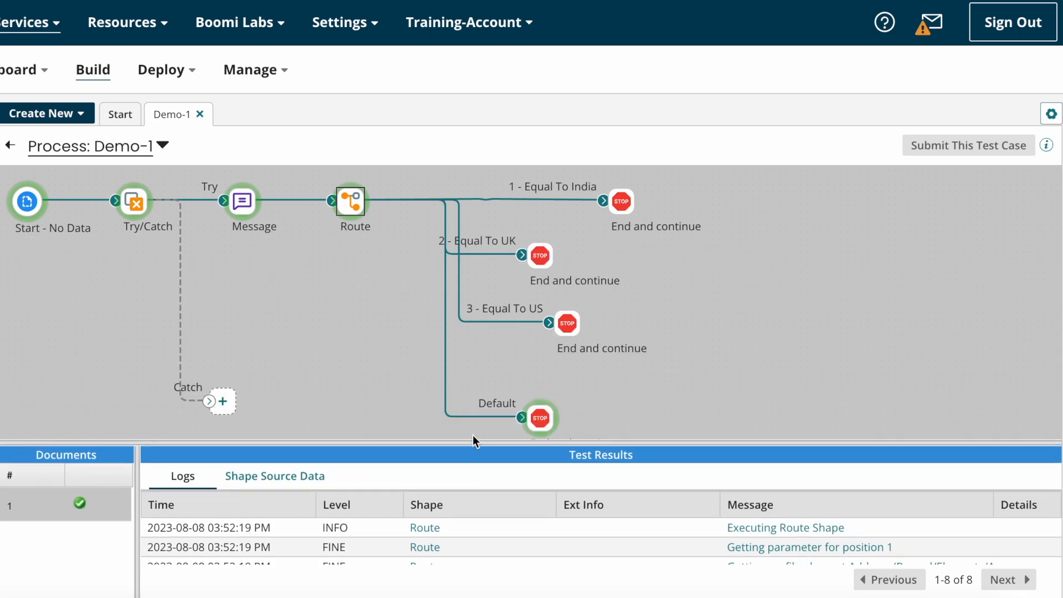
left_click(537, 421)
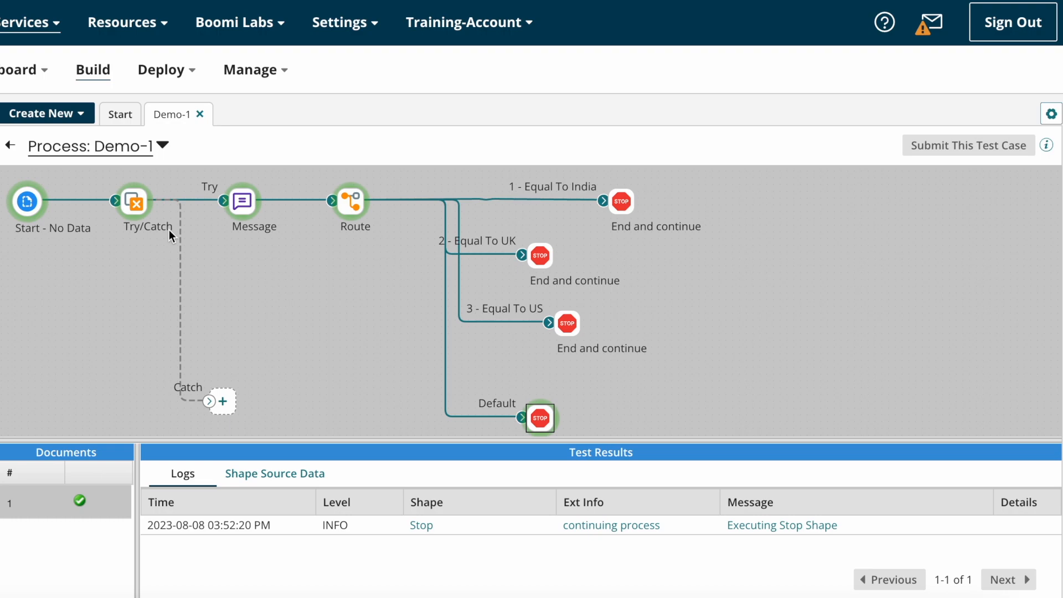
left_click(351, 202)
left_click(538, 419)
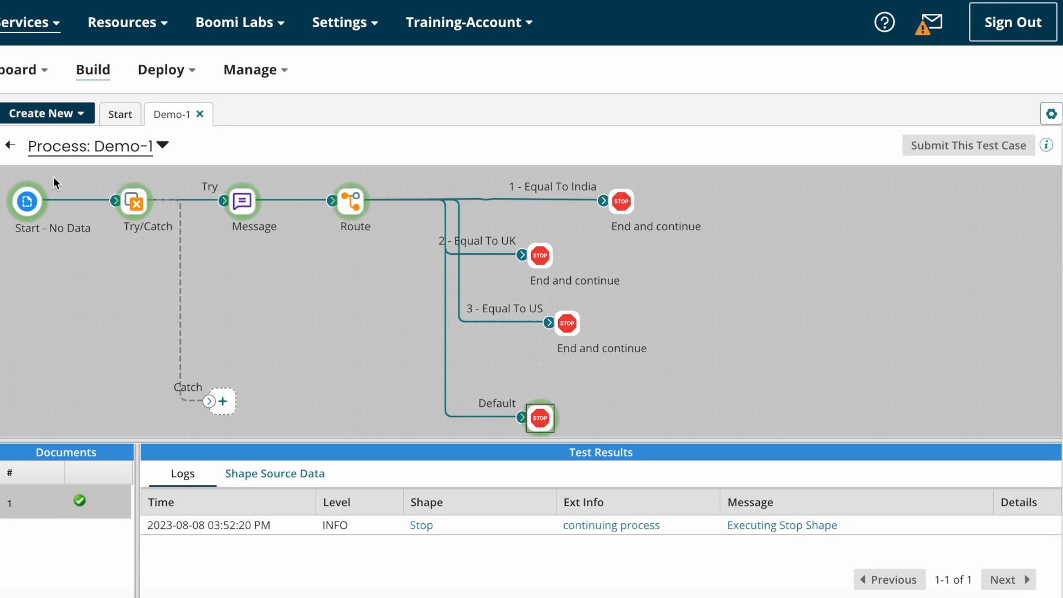